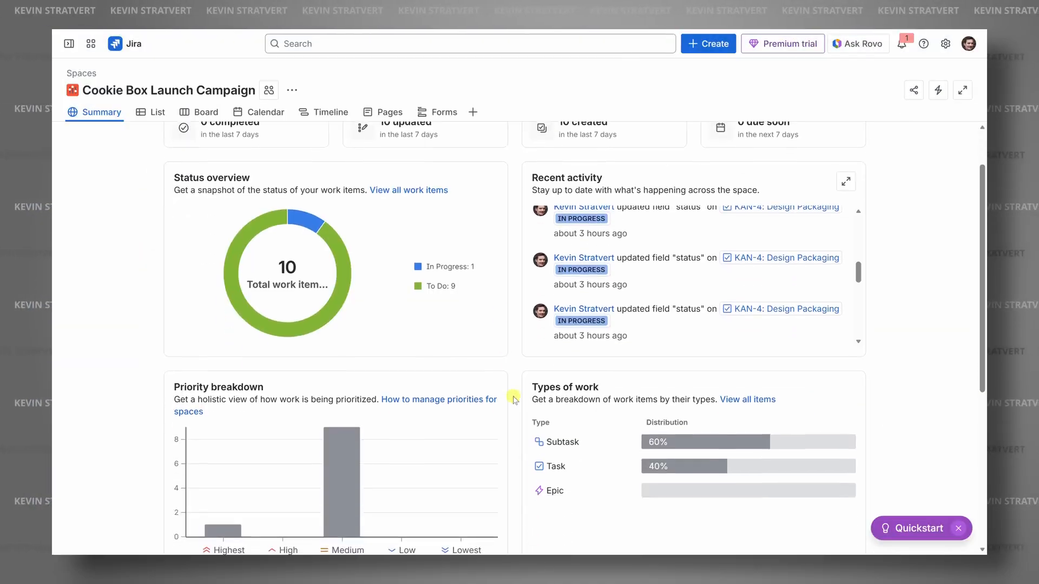
pyautogui.scroll(-3, 512, 405)
pyautogui.scroll(-1, 511, 405)
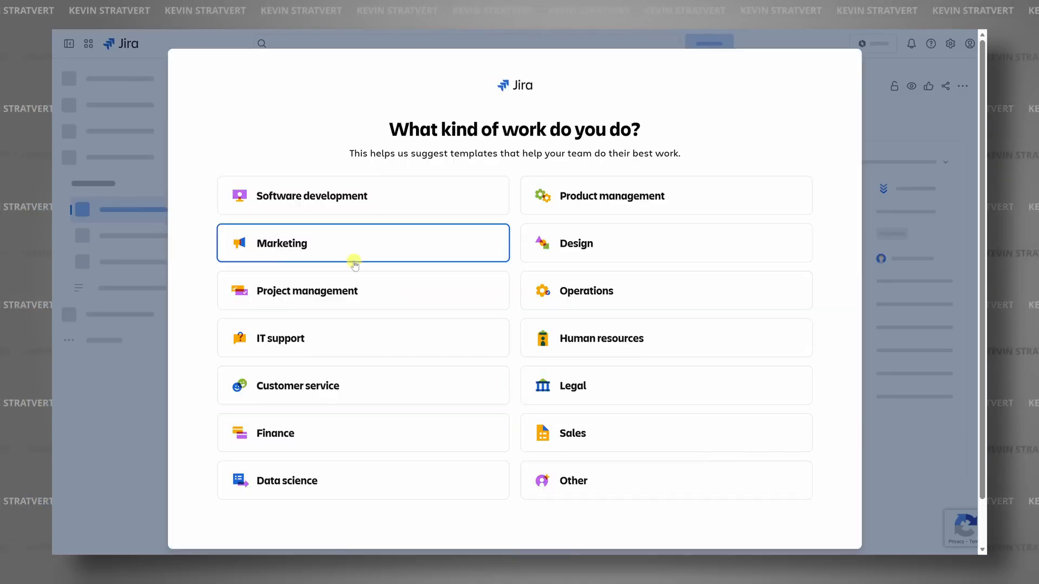
pyautogui.click(355, 260)
pyautogui.click(260, 231)
pyautogui.moveTo(217, 244); pyautogui.dragTo(473, 265)
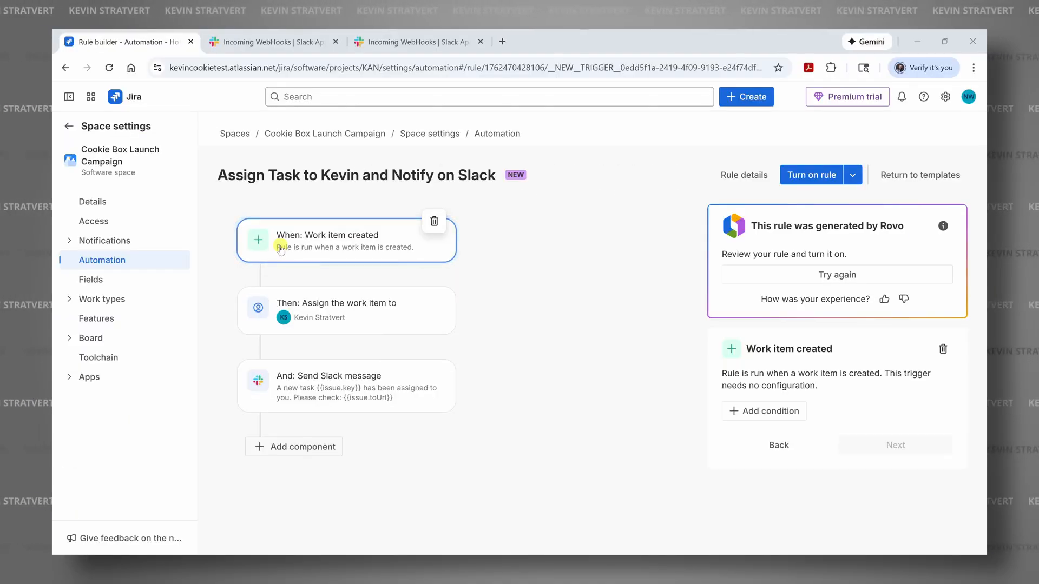
pyautogui.click(948, 503)
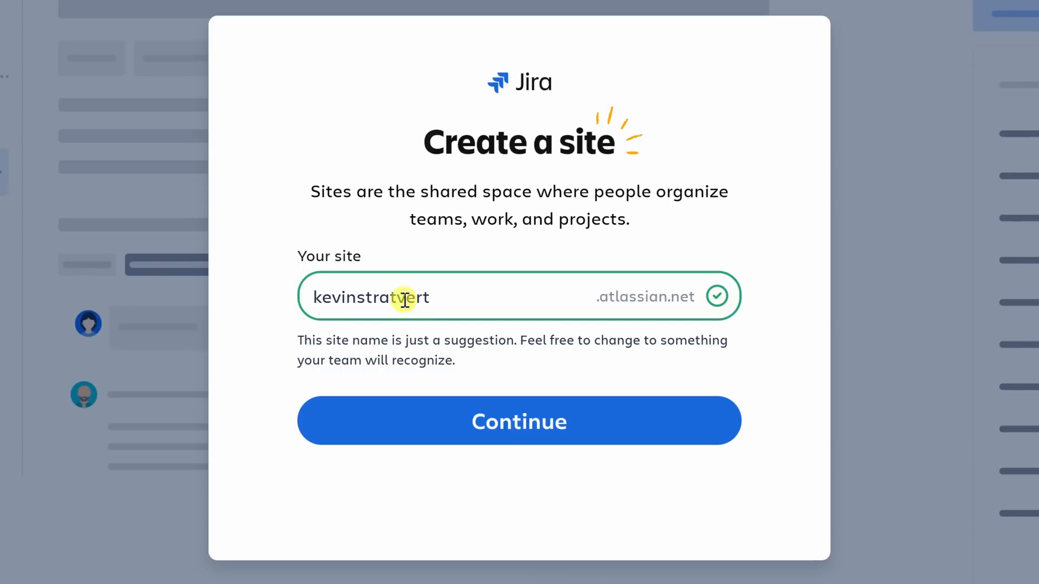
# - Name the new site kevincookieco and continue with the site creation
pyautogui.moveTo(466, 290); pyautogui.dragTo(267, 285)
pyautogui.write('kevincookieco')
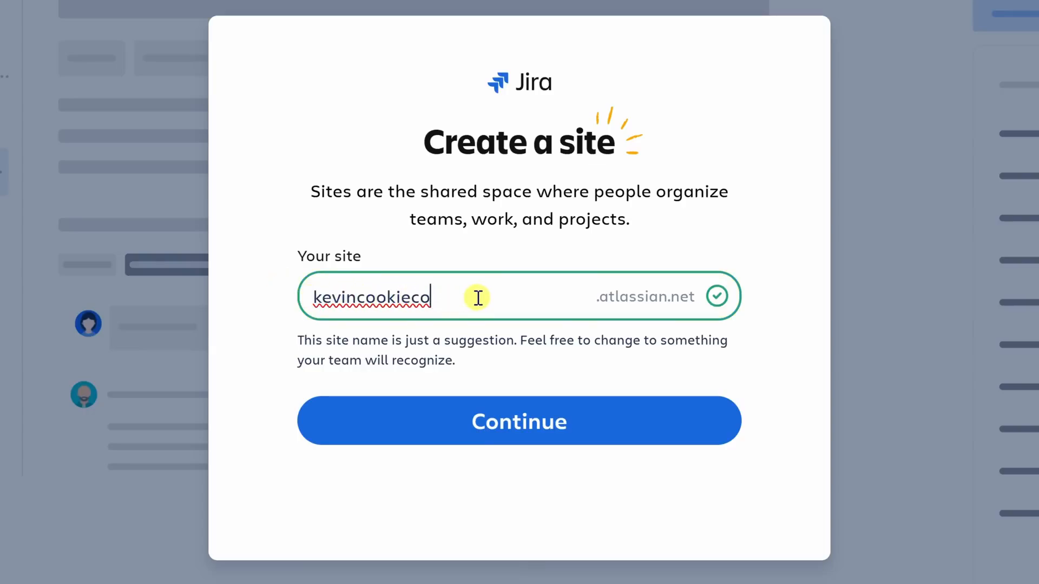
pyautogui.click(517, 426)
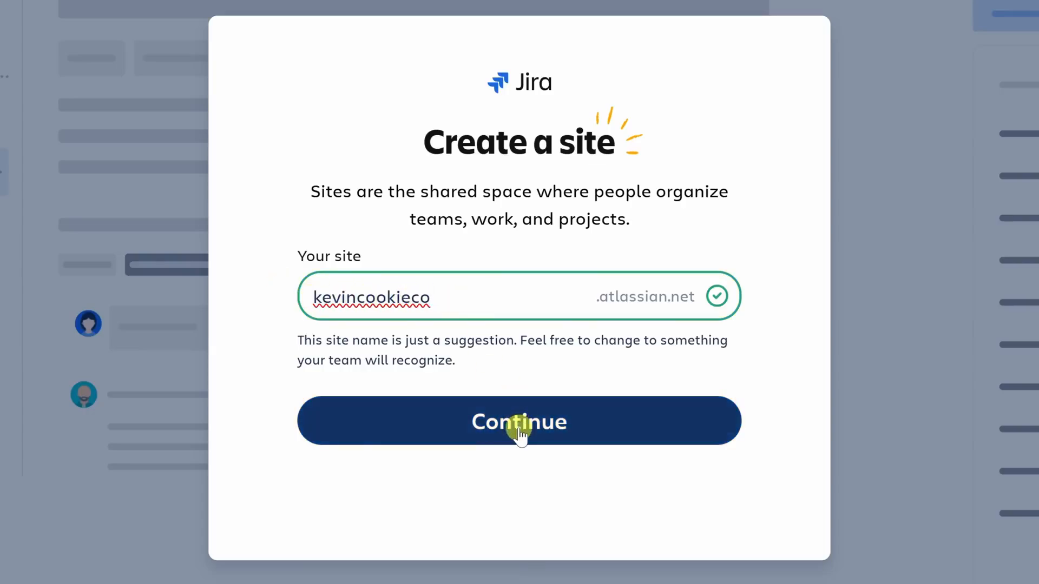
pyautogui.click(519, 431)
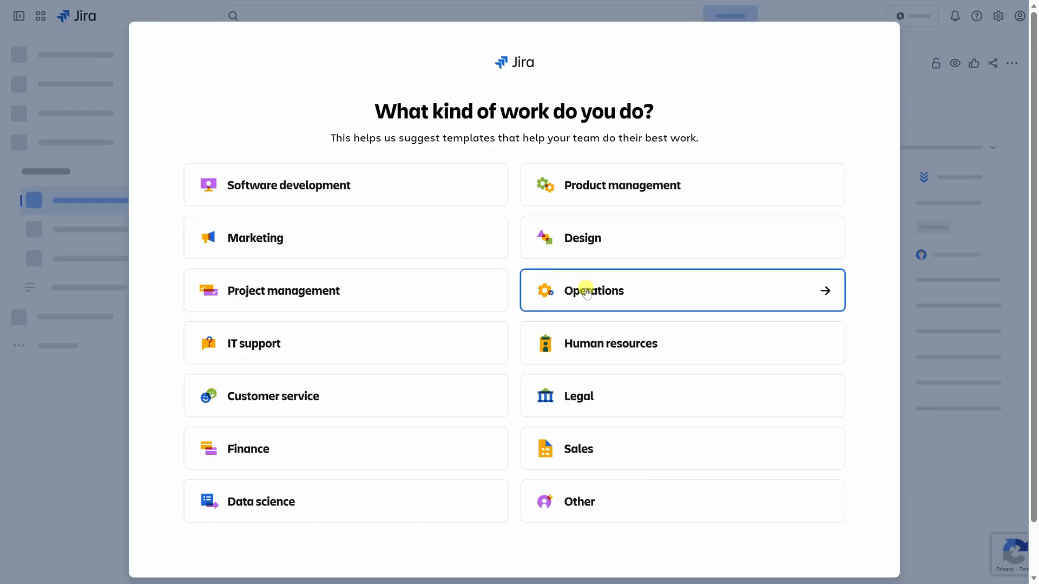
# - Choose Marketing as the kind of work, with Launch campaigns, Manage marketing content and Report on project progress as the planned uses
pyautogui.click(271, 250)
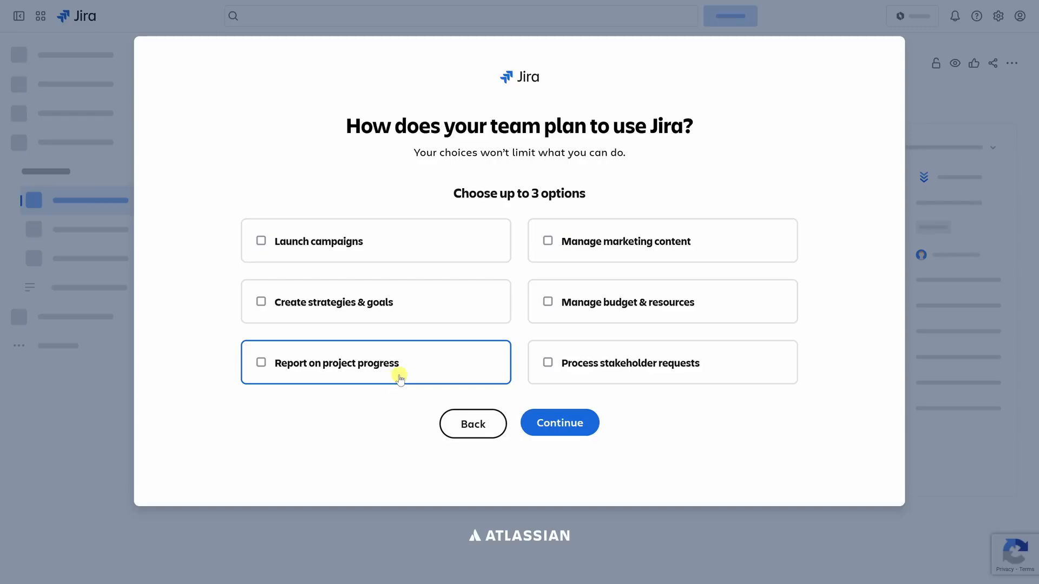
pyautogui.click(301, 248)
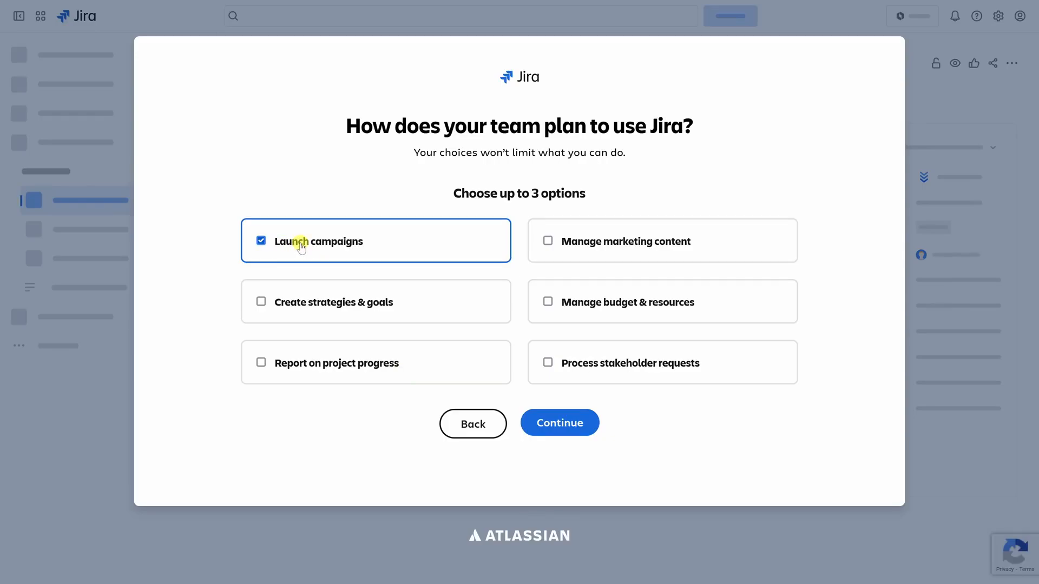
pyautogui.click(644, 255)
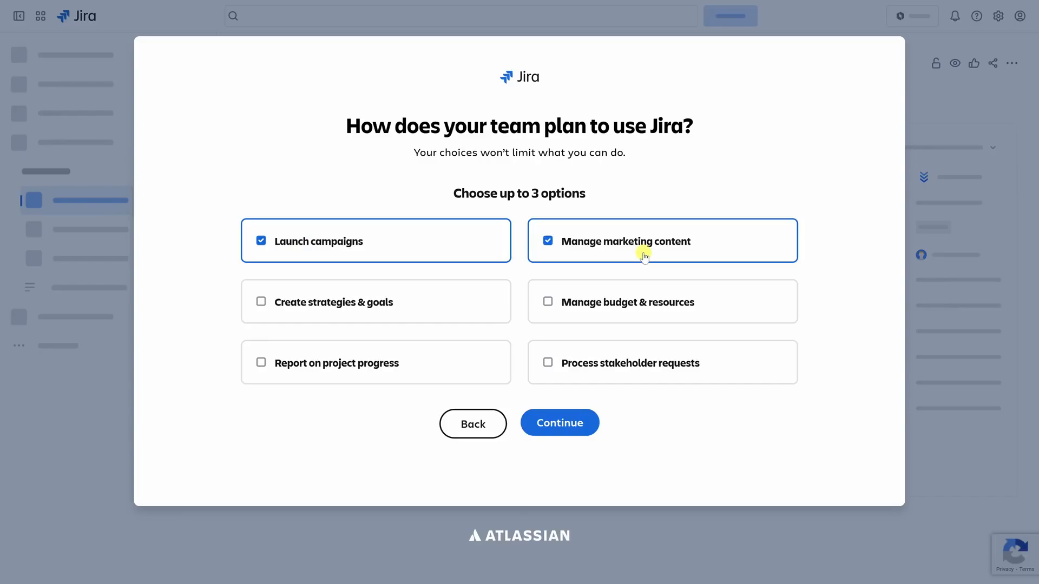
pyautogui.click(332, 367)
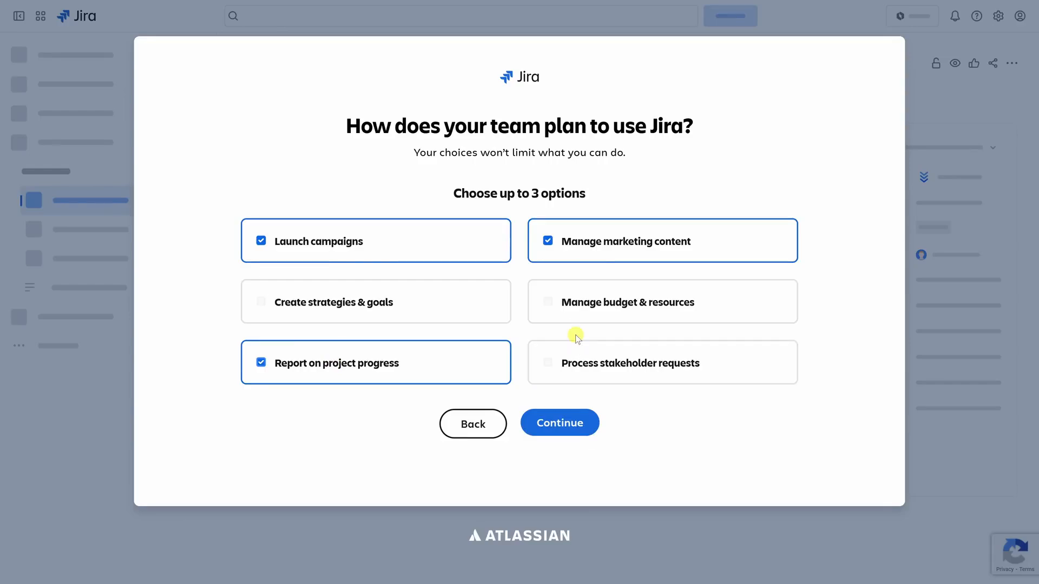
pyautogui.click(559, 431)
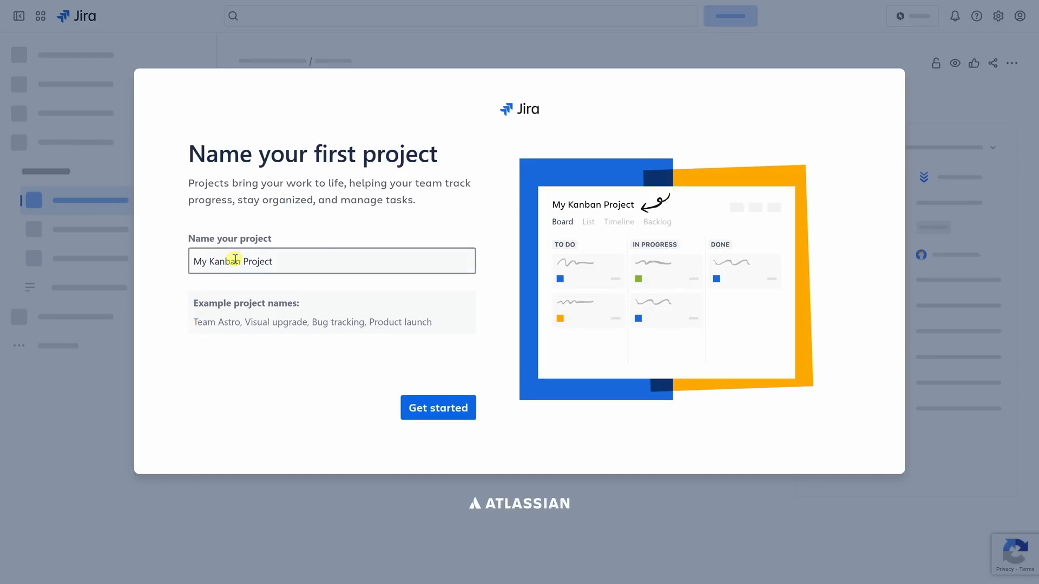
# - Name the first project Cookie Box Launch Campaign and finish setup with the Task work type and default To Do, In Progress and Done statuses
pyautogui.moveTo(306, 262); pyautogui.dragTo(157, 262)
pyautogui.write('Cookie Box Launch Campaign')
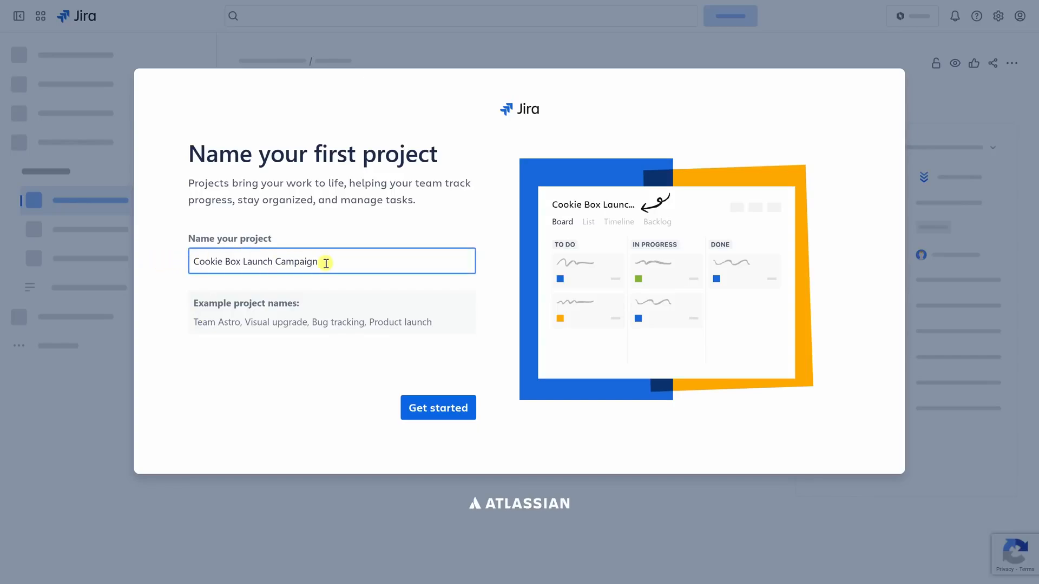
pyautogui.click(439, 415)
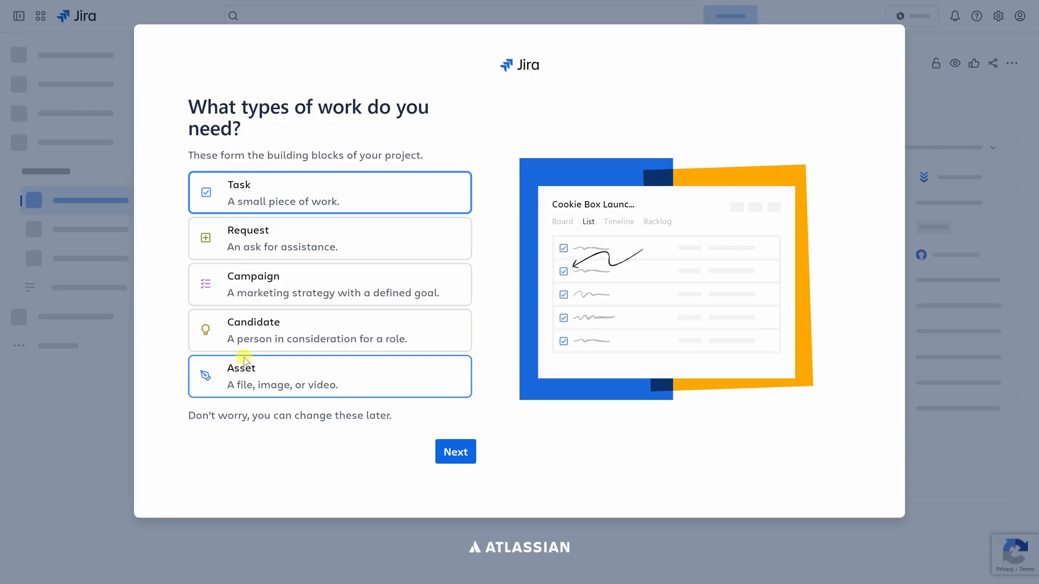
pyautogui.click(453, 458)
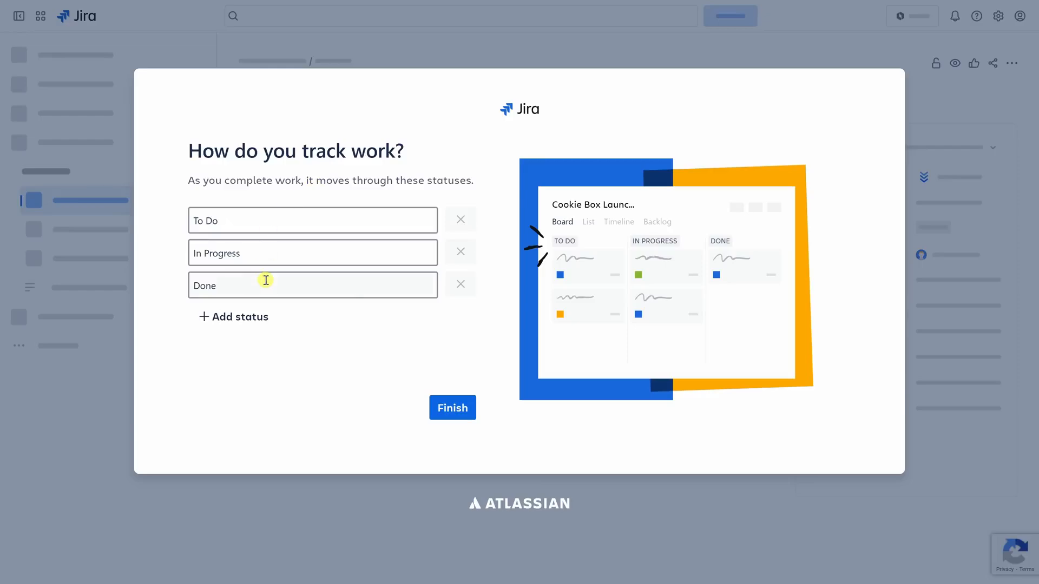
pyautogui.click(453, 409)
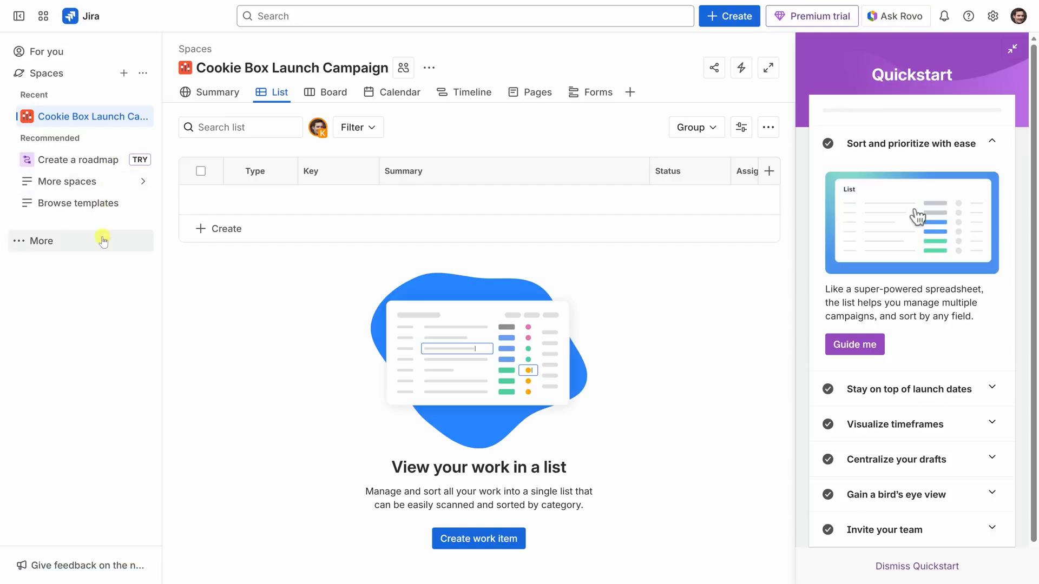
# - Collapse the navigation sidebar and minimize the Quickstart guide to give the project list more room
pyautogui.click(20, 17)
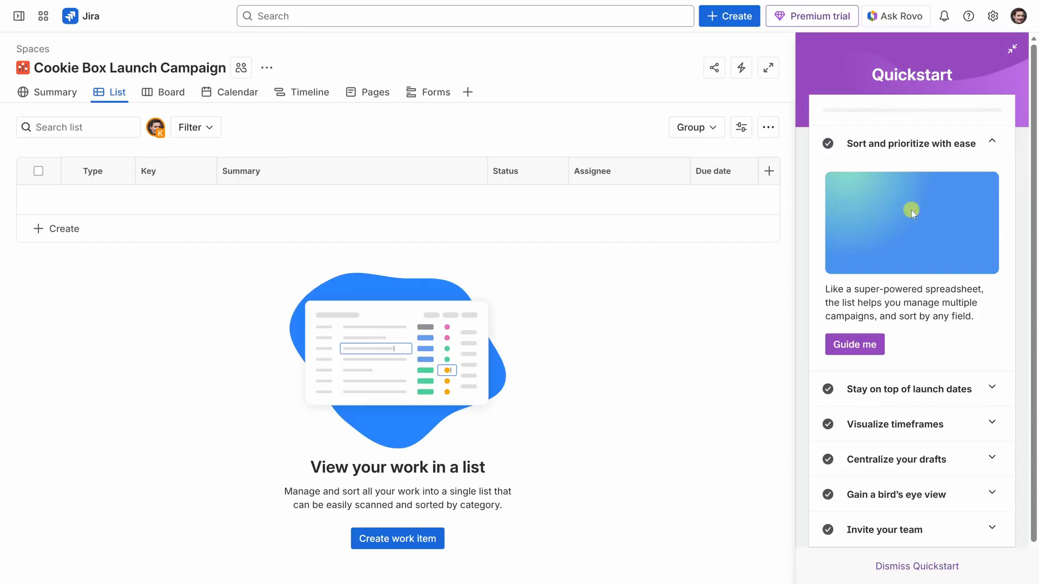
pyautogui.click(1014, 48)
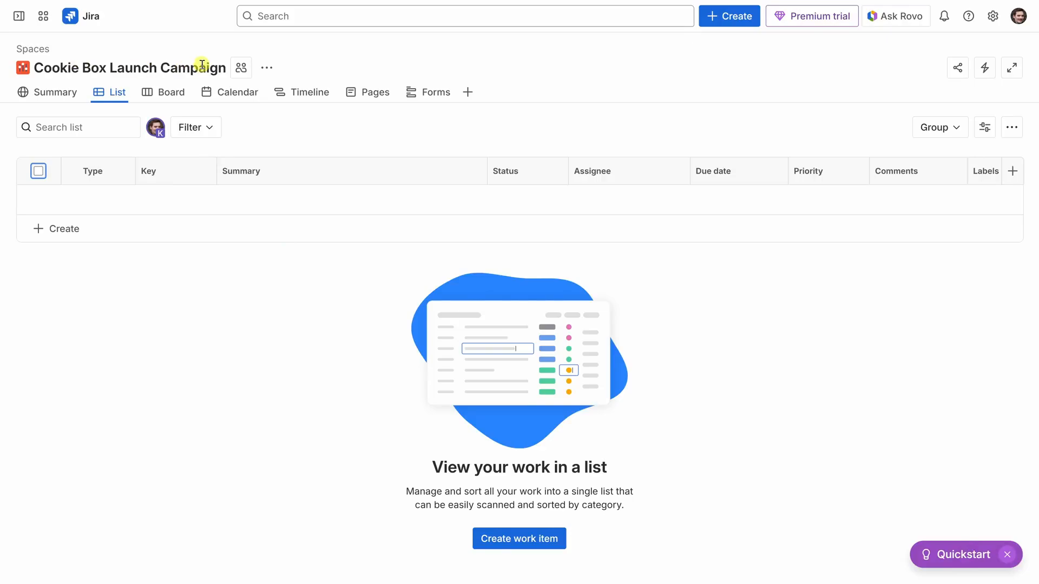
# - Create three tasks in the list: Design Packaging, Write social media post and Review ad copy with legal
pyautogui.click(60, 233)
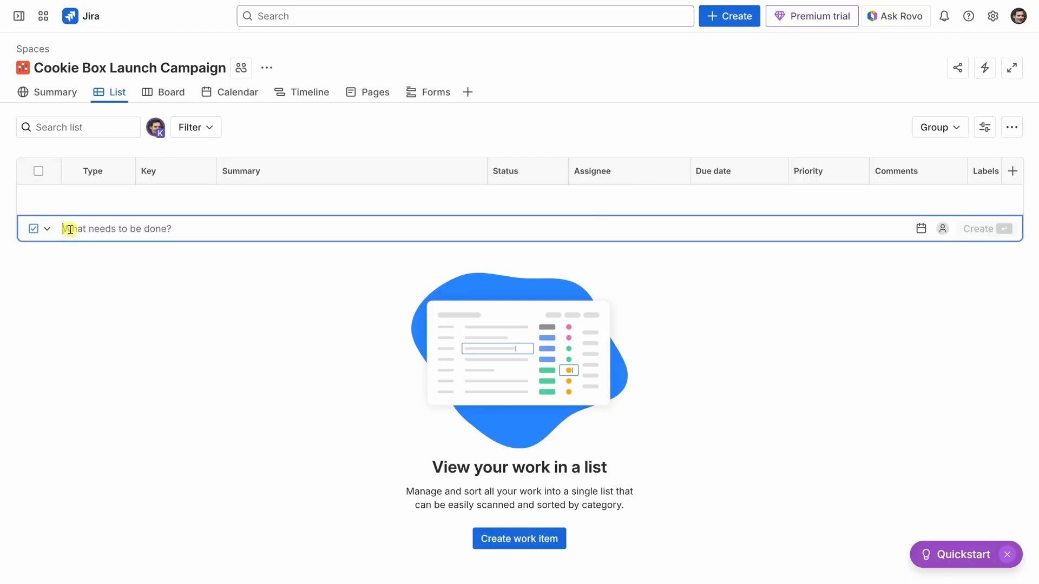
pyautogui.write('Design Packaging')
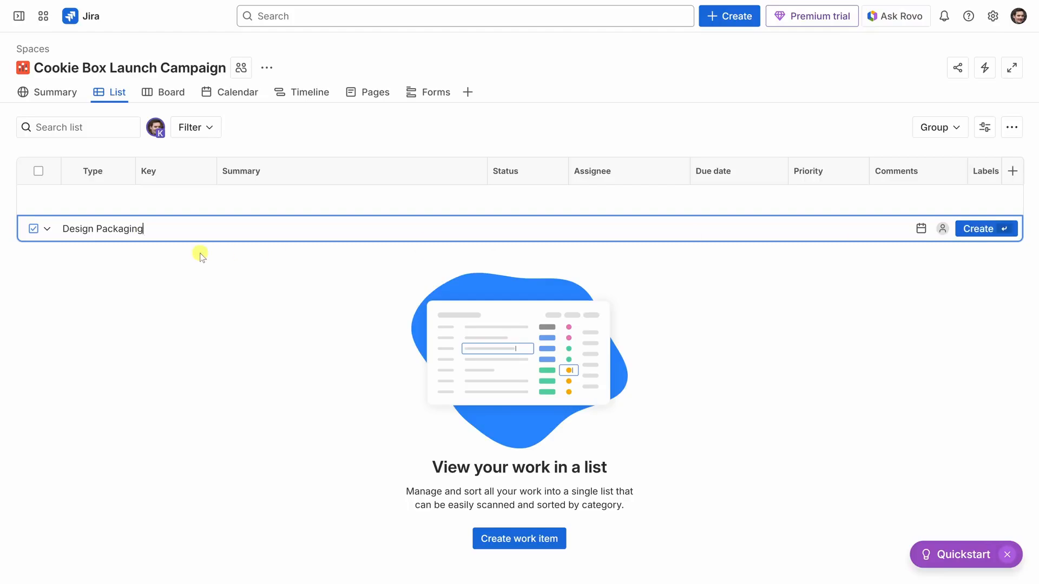
pyautogui.press('Return')
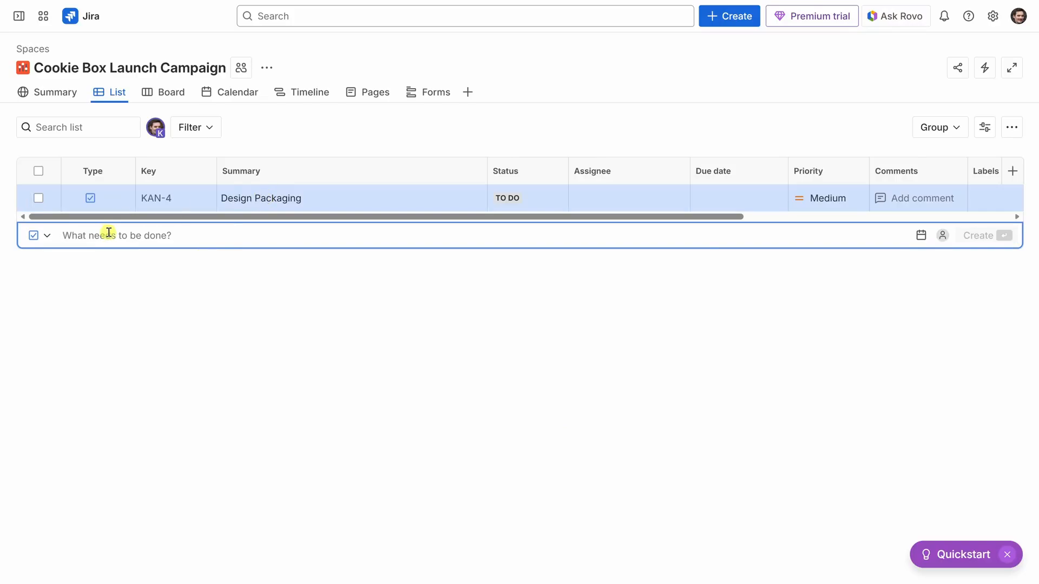
pyautogui.write('Write social media post')
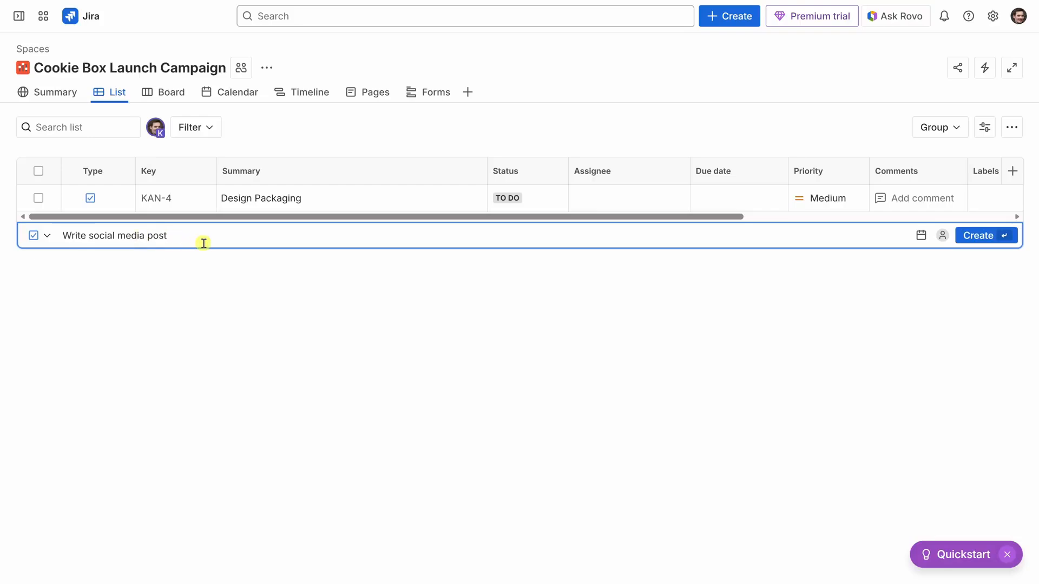
pyautogui.press('Return')
pyautogui.write('Review ad copy with legal')
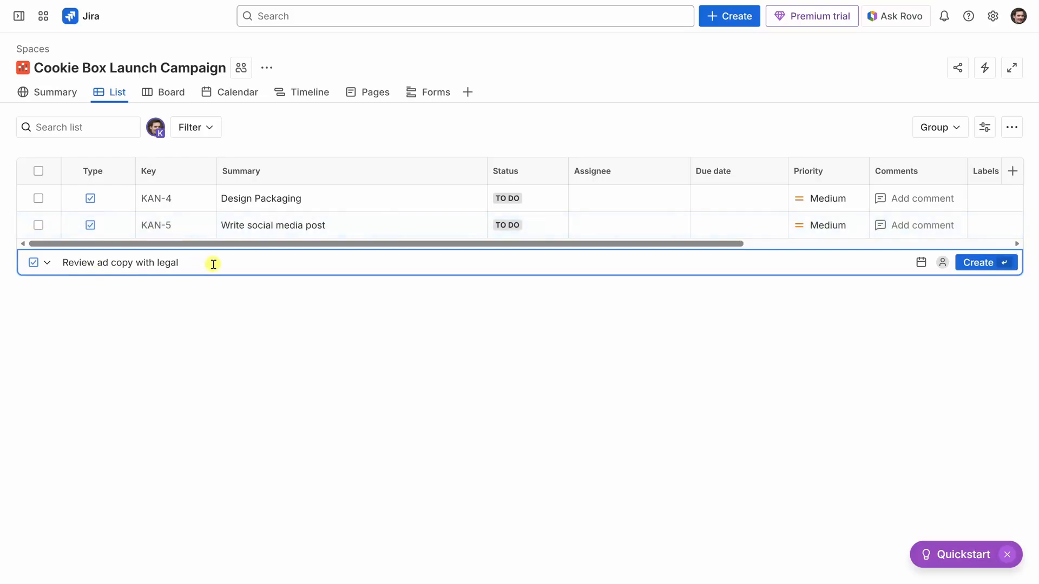
pyautogui.press('Return')
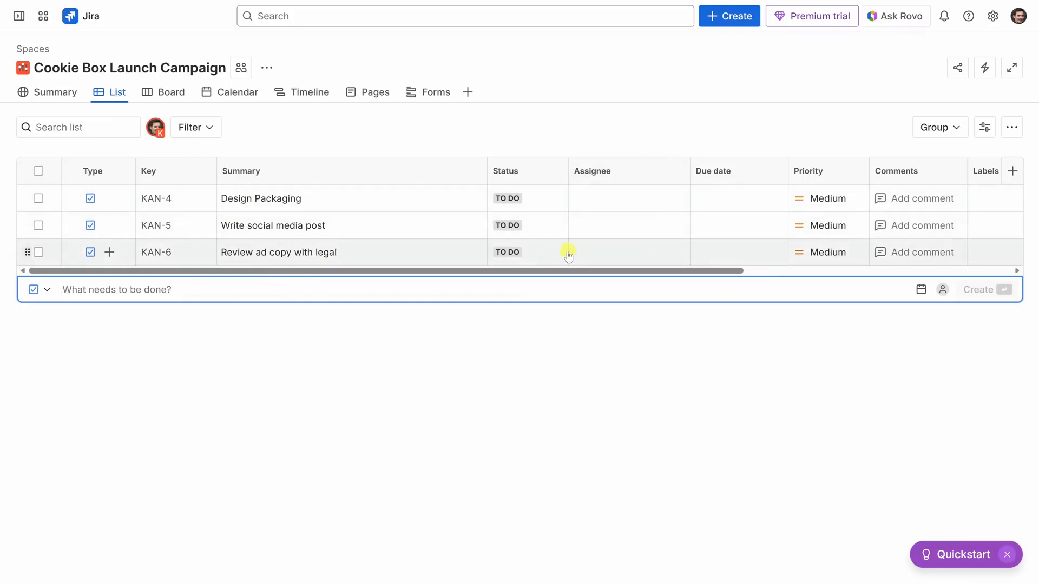
# - Set the due dates to Nov 13, 2025 for Design Packaging, Nov 18 for Write social media post and Nov 21 for Review ad copy with legal
pyautogui.click(736, 198)
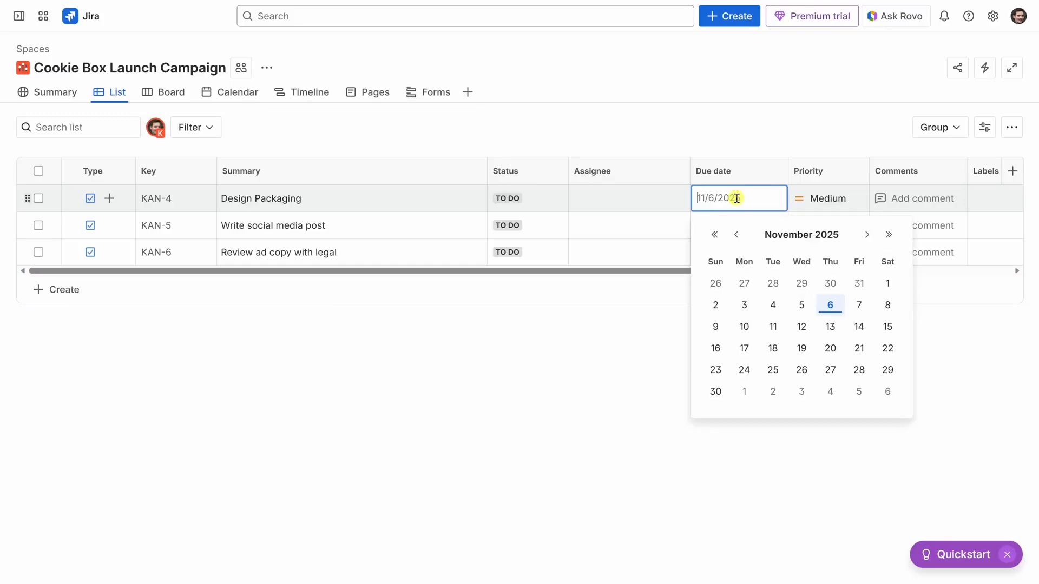
pyautogui.click(831, 326)
pyautogui.click(723, 225)
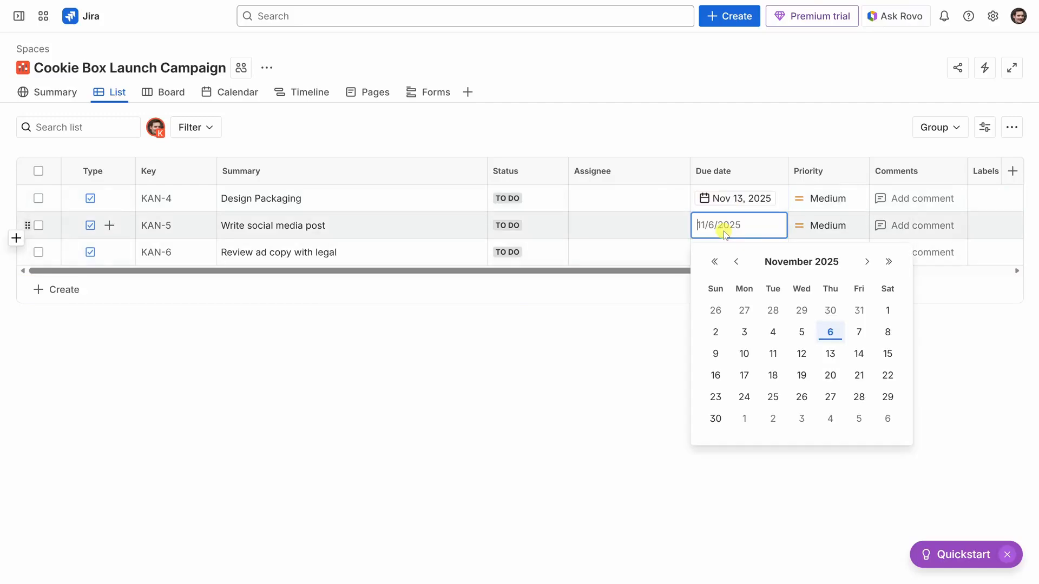
pyautogui.click(773, 375)
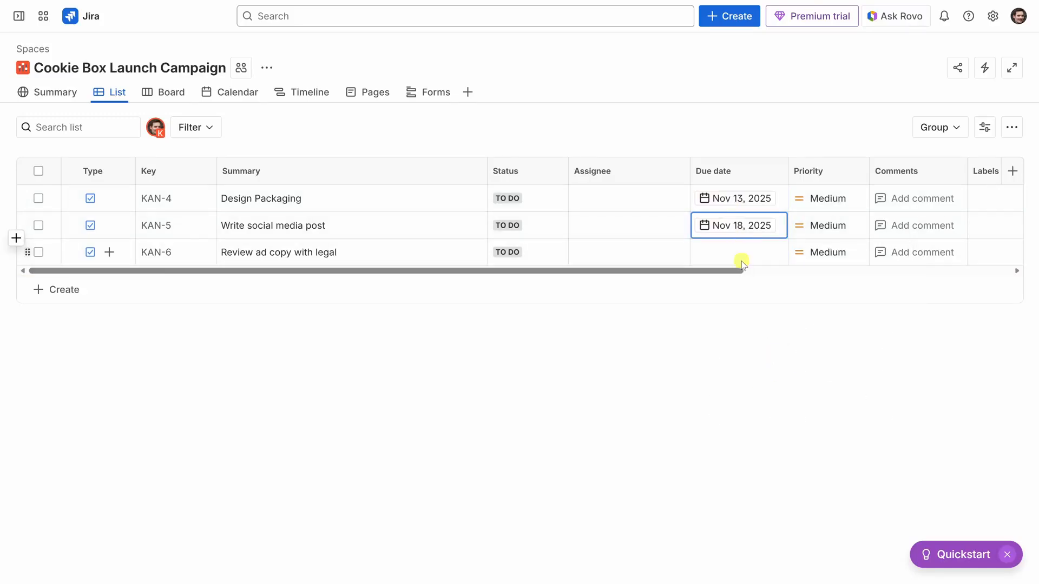
pyautogui.click(739, 253)
pyautogui.click(861, 402)
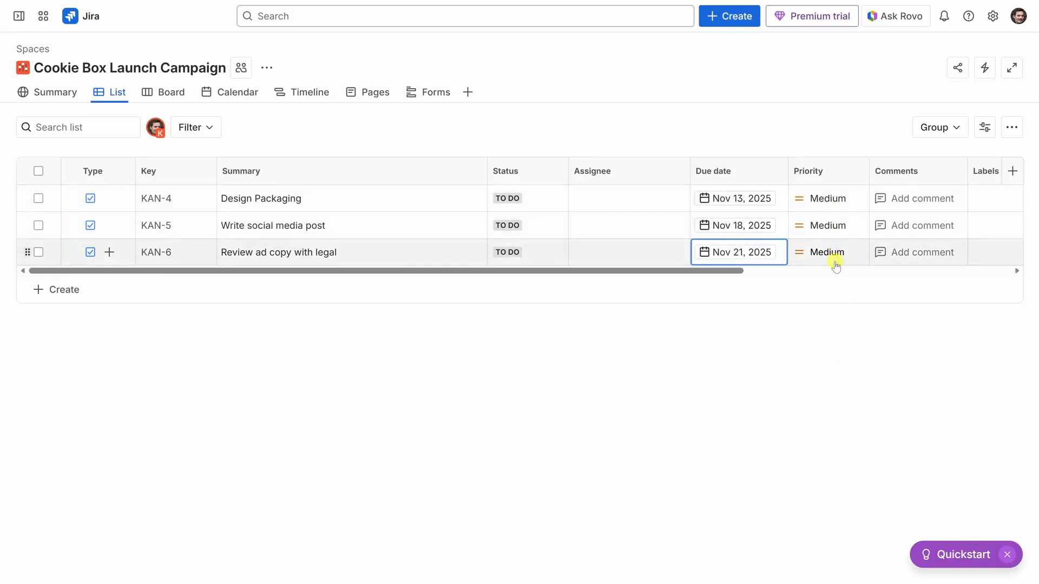
# - Set the priority of the Design Packaging task to Highest
pyautogui.click(835, 199)
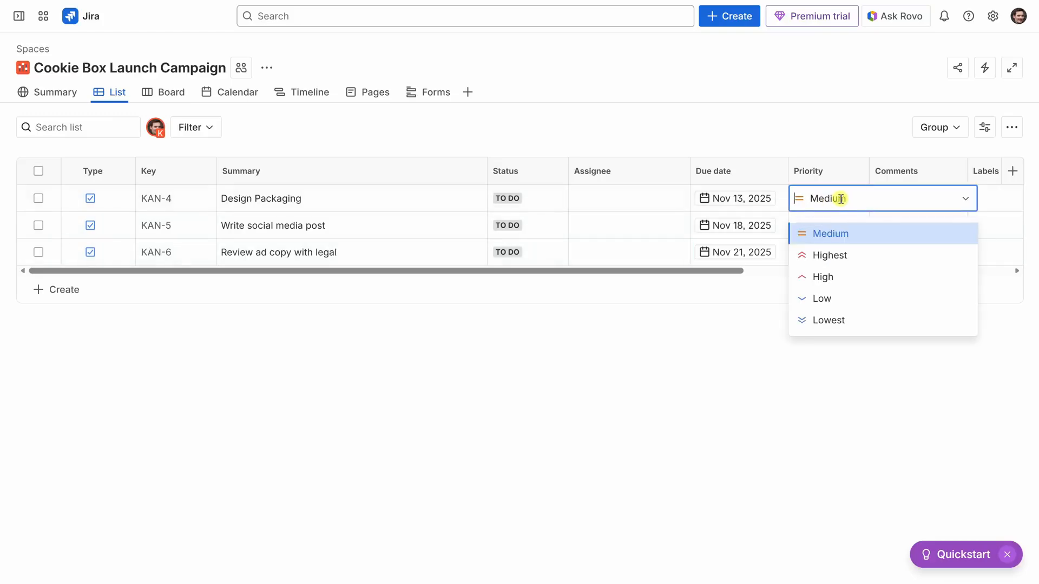
pyautogui.click(830, 255)
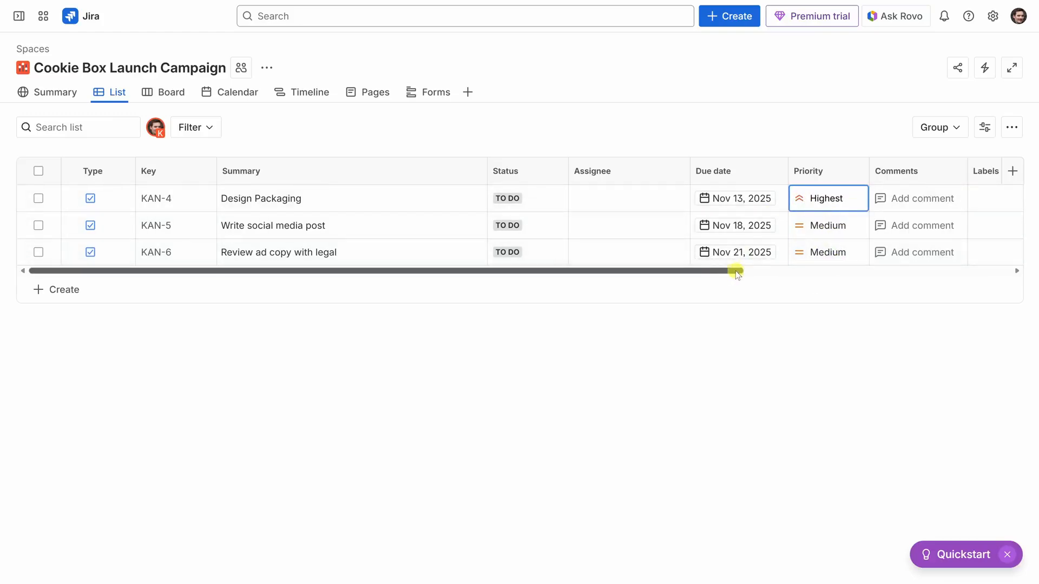
# - Examine the remaining columns of the task list and the additional fields available as columns
pyautogui.moveTo(739, 272); pyautogui.dragTo(1028, 271)
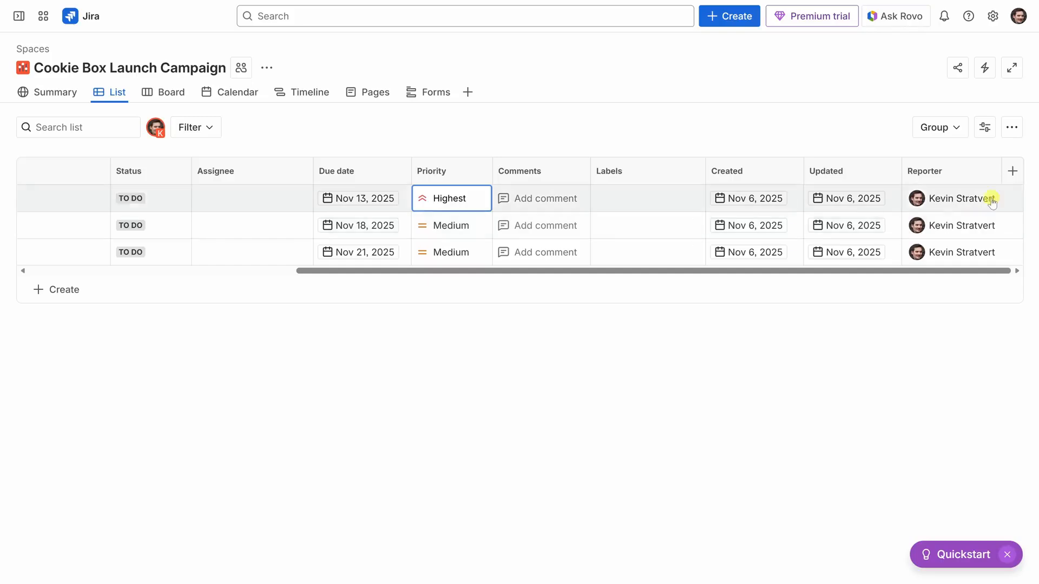
pyautogui.click(1013, 171)
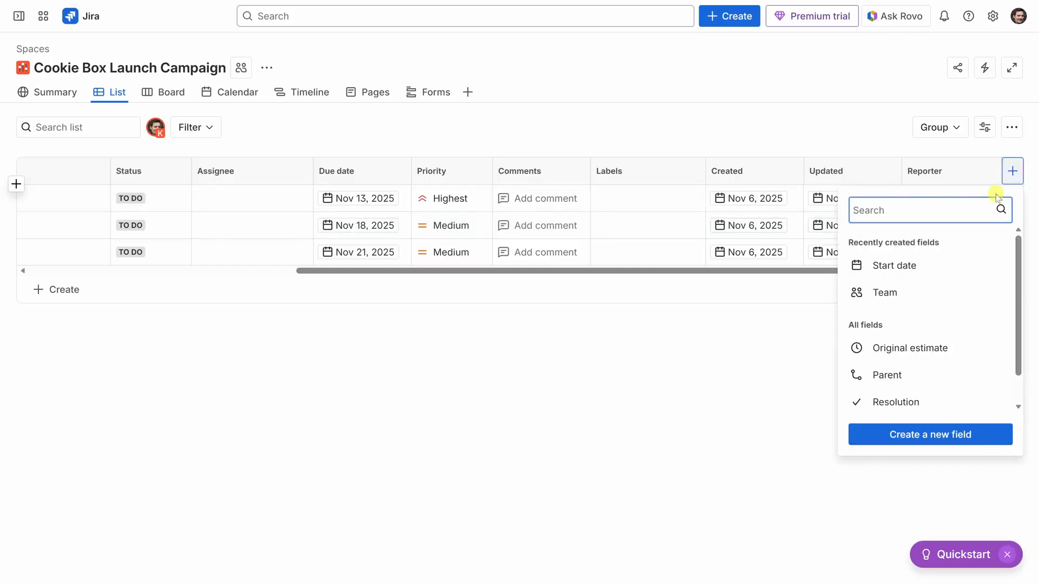
pyautogui.scroll(-1, 967, 260)
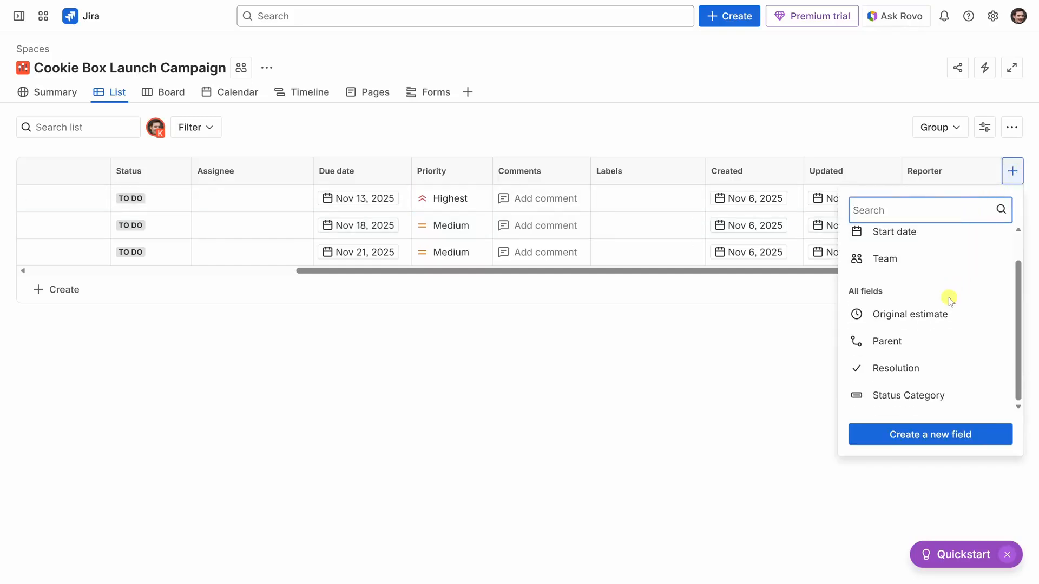
pyautogui.click(982, 439)
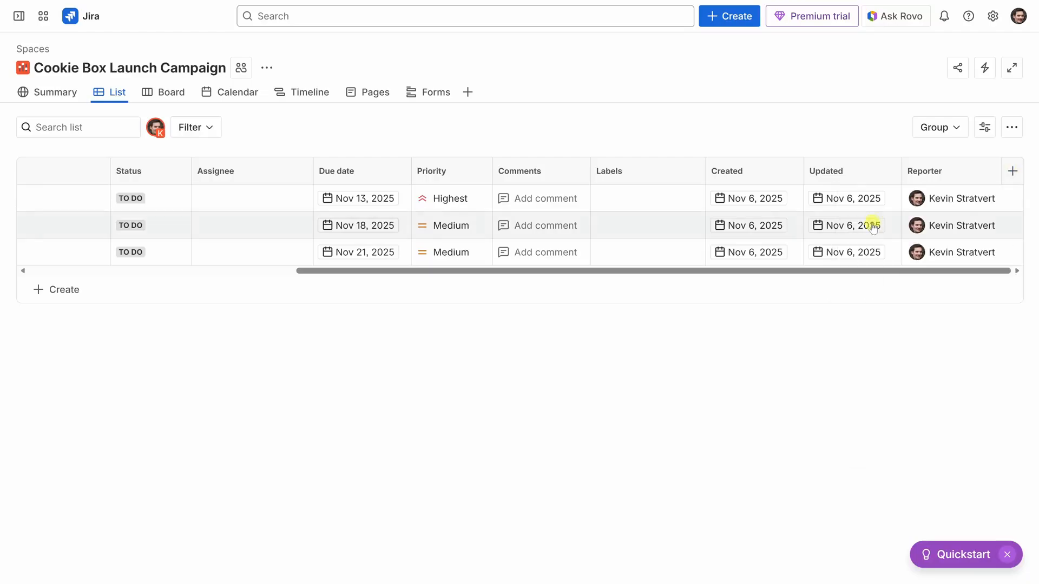
pyautogui.moveTo(875, 271); pyautogui.dragTo(431, 290)
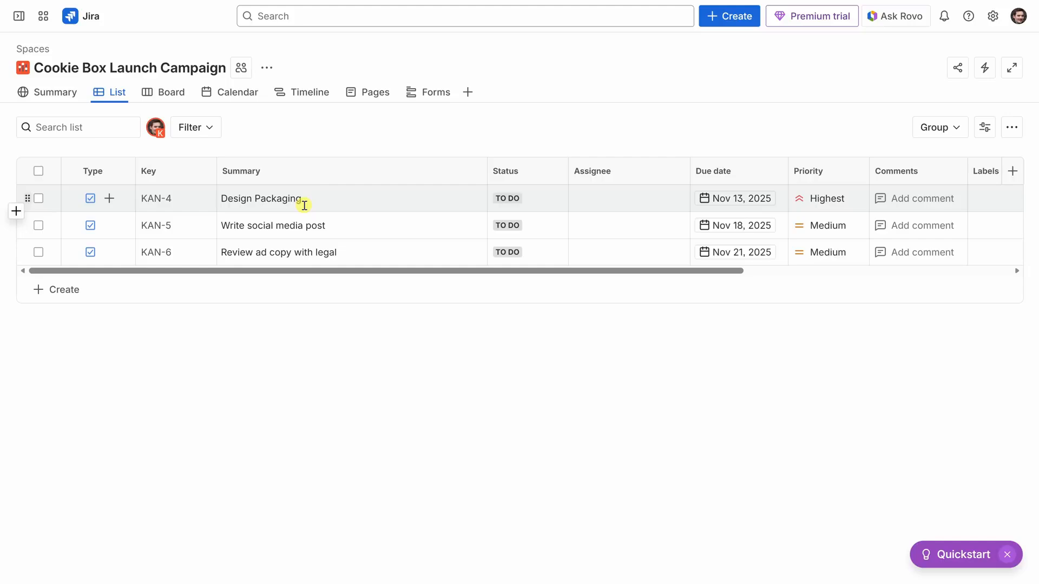
# - Generate a Design Packaging description with the writing assistant, asking for a task description for Kevin Cookie Company cookie packaging and using general knowledge
pyautogui.click(158, 199)
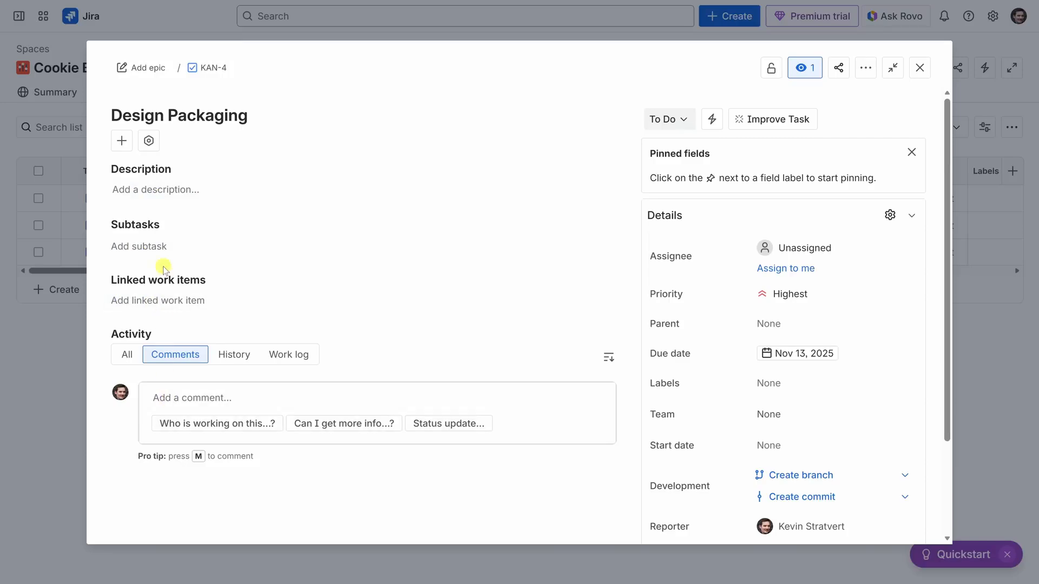
pyautogui.click(154, 191)
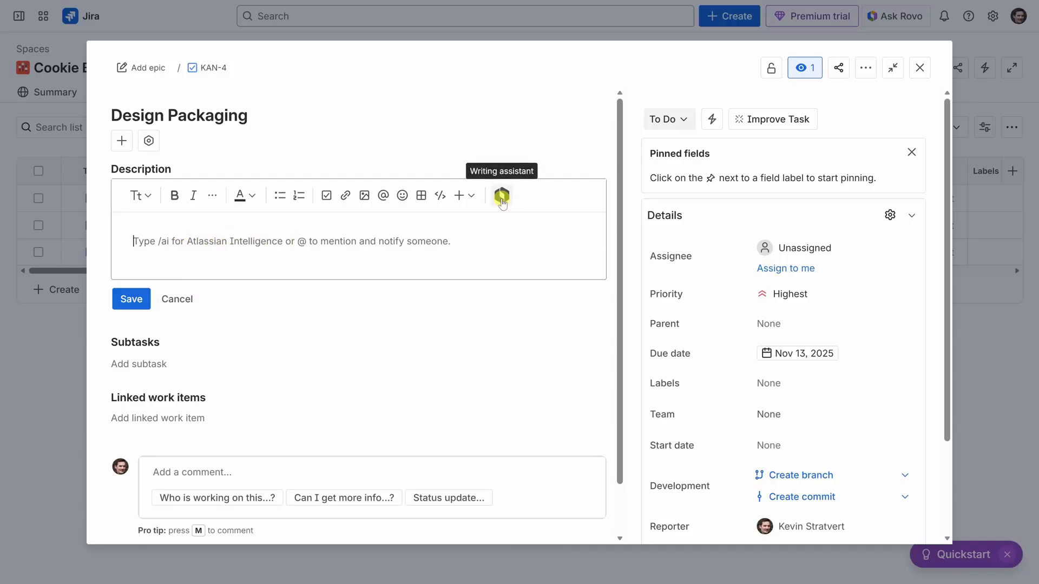
pyautogui.click(501, 196)
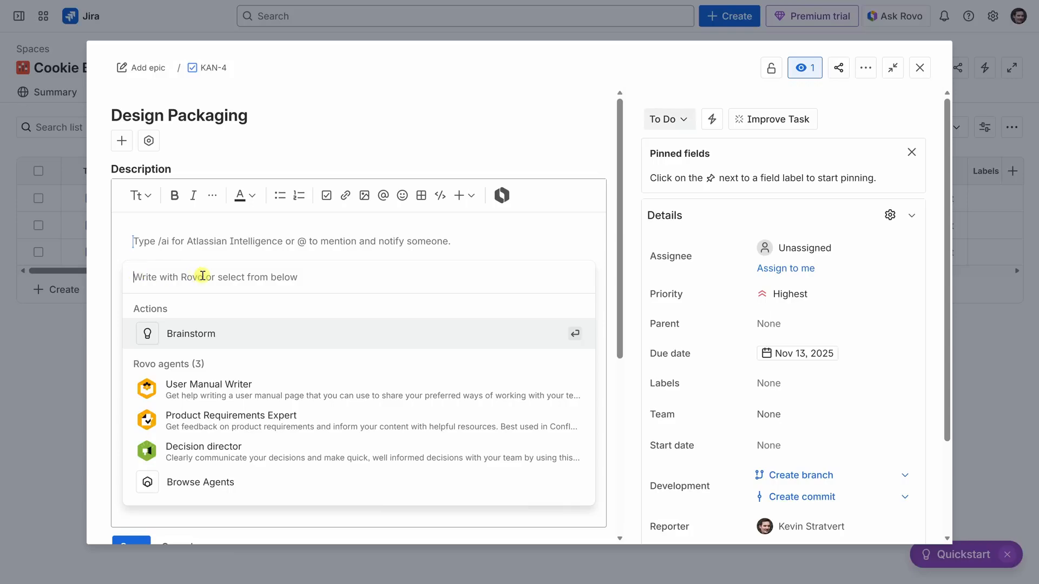
pyautogui.write('I’m designing packaging for Kevin Cookie Company cookies. Can you help write a description for this task?')
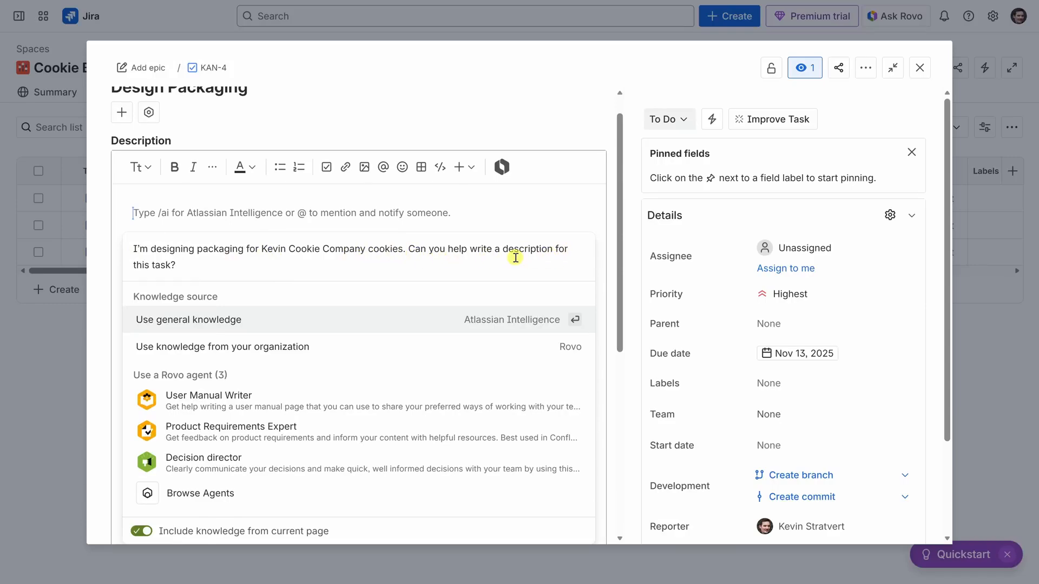
pyautogui.press('Return')
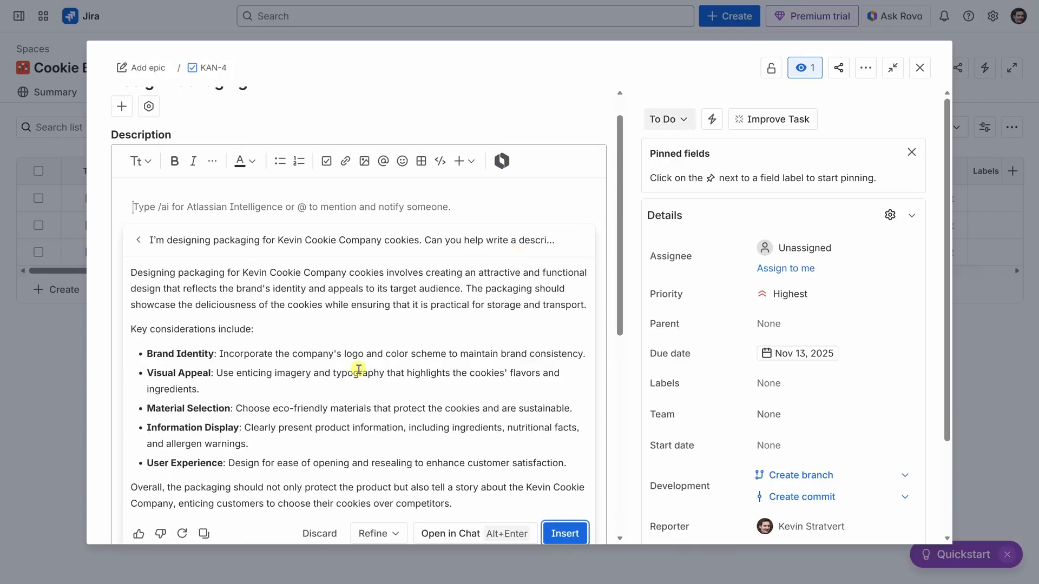
# - Insert the generated text, including its key considerations, into the Design Packaging description and save it
pyautogui.scroll(-5, 358, 371)
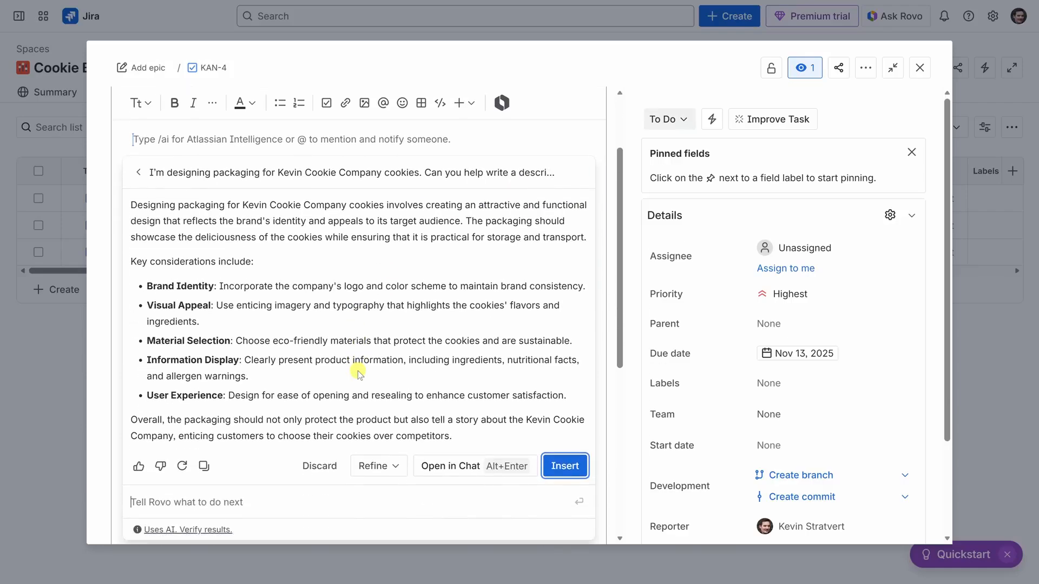
pyautogui.scroll(5, 371, 262)
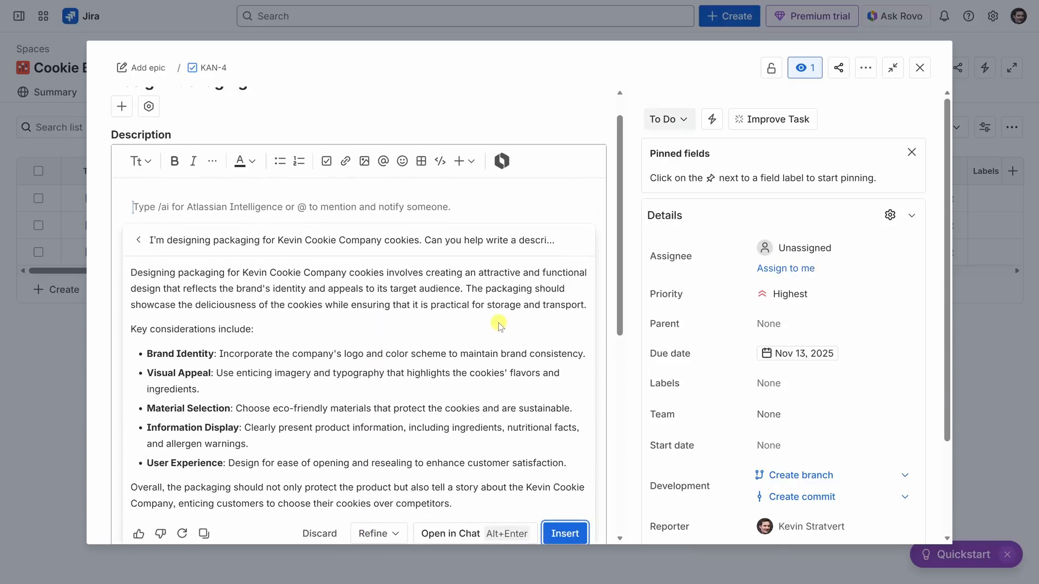
pyautogui.click(565, 534)
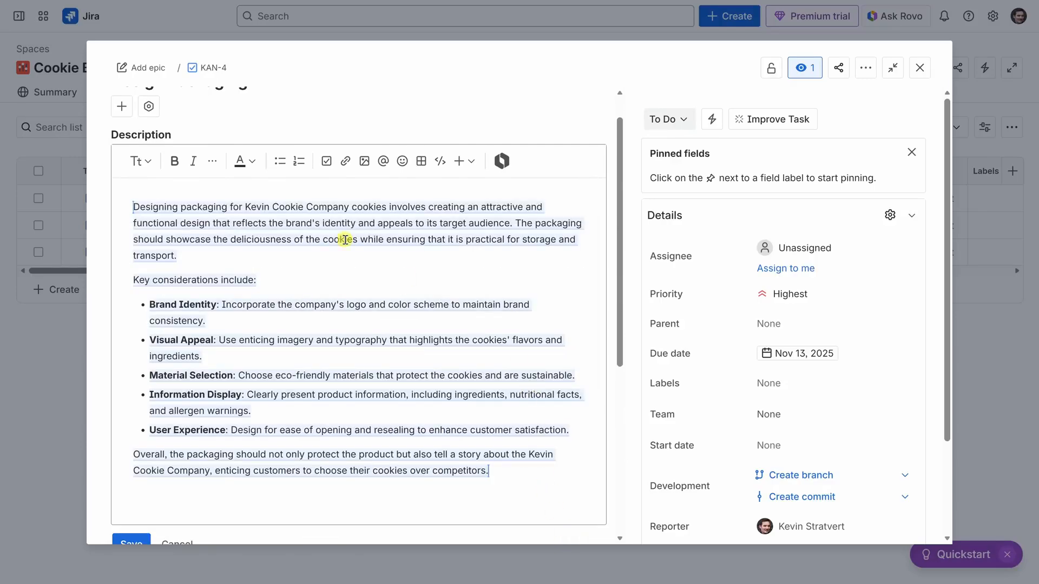
pyautogui.scroll(-1, 105, 241)
pyautogui.scroll(-1, 104, 241)
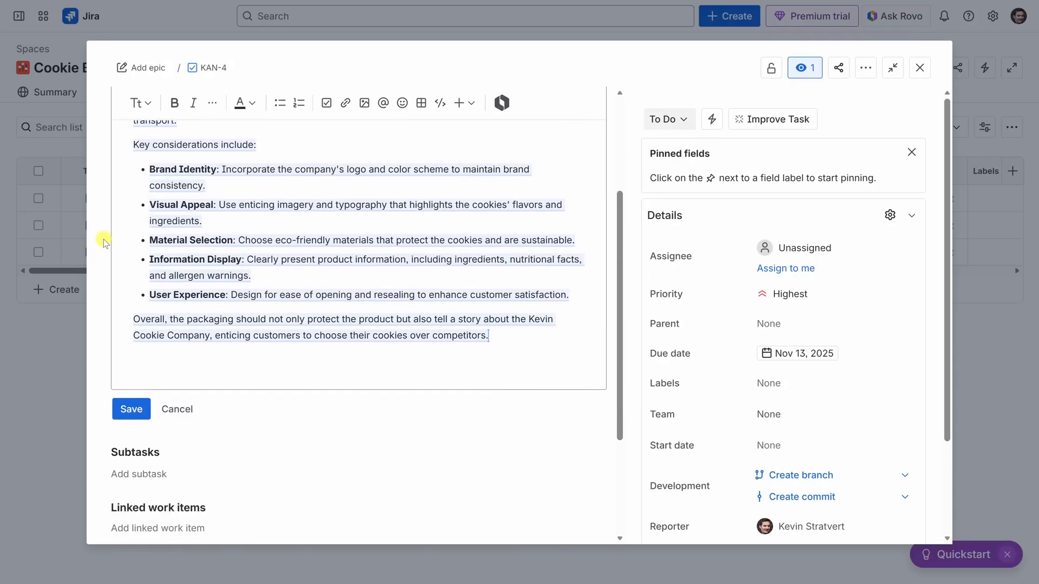
pyautogui.click(134, 410)
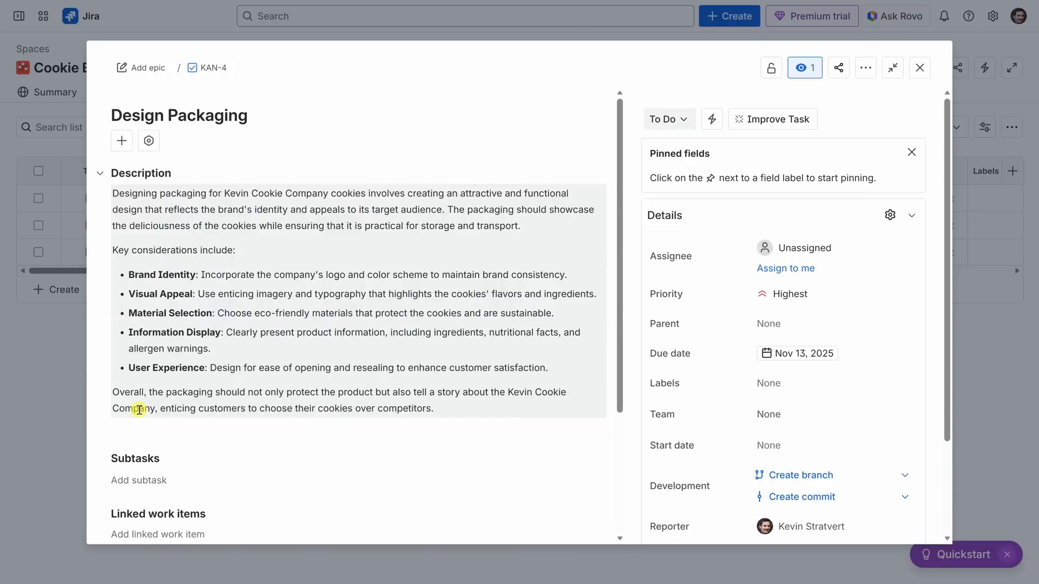
# - Create all six suggested subtasks for Design Packaging, from Develop Packaging Concepts to User Experience Testing
pyautogui.scroll(-1, 139, 410)
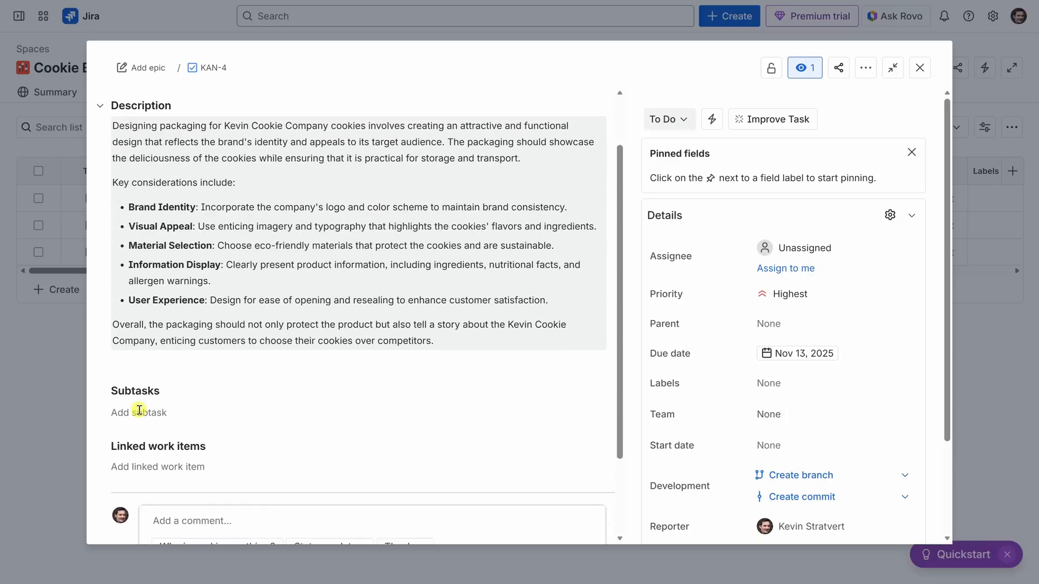
pyautogui.click(139, 410)
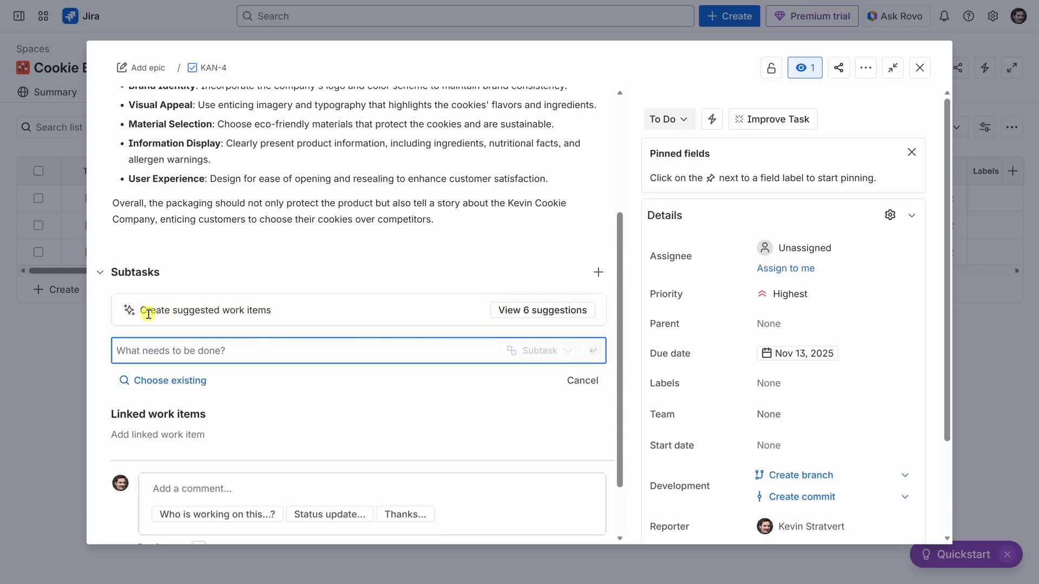
pyautogui.click(538, 314)
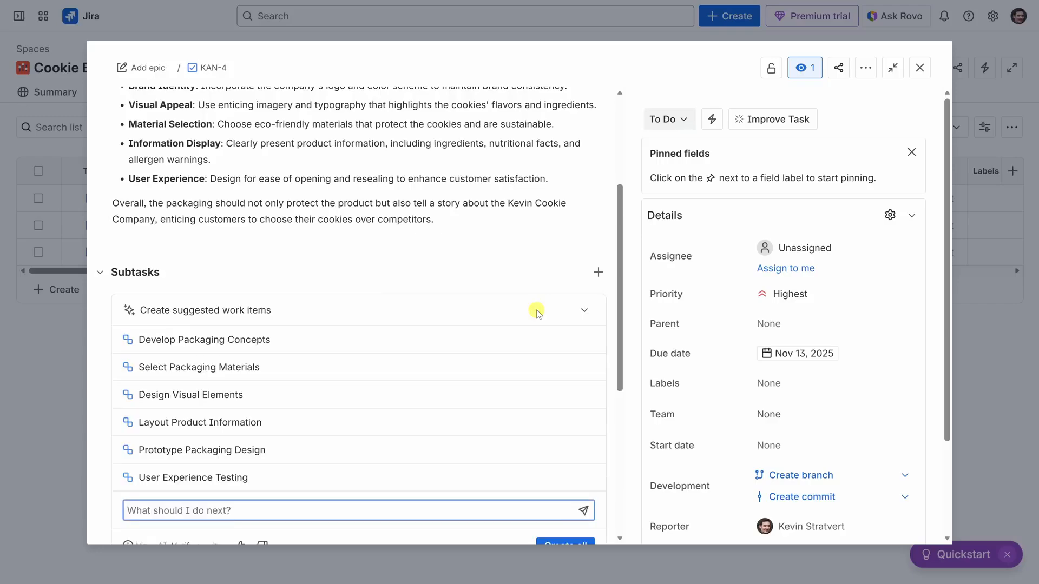
pyautogui.scroll(-1, 395, 295)
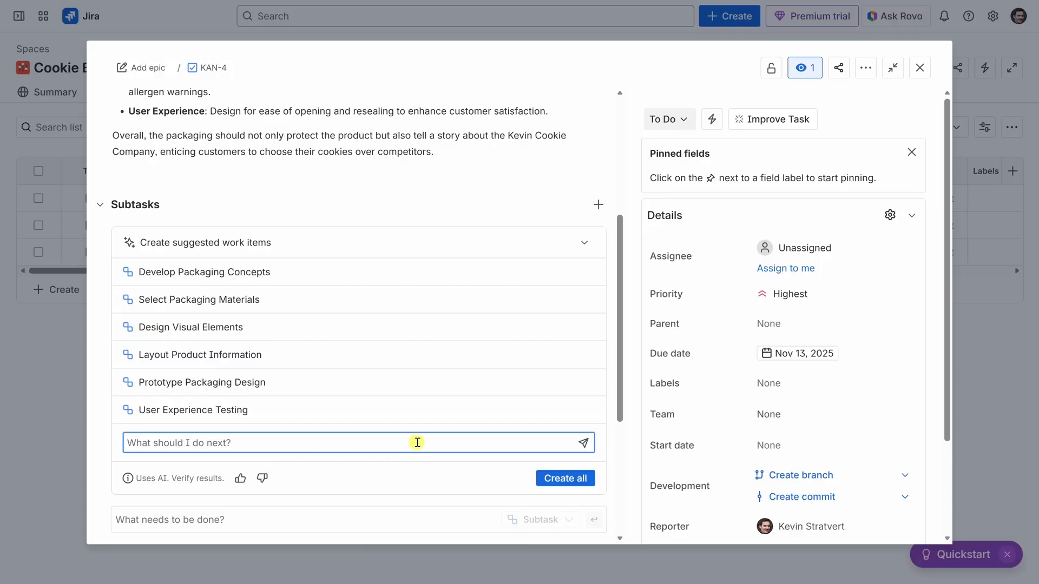
pyautogui.click(566, 480)
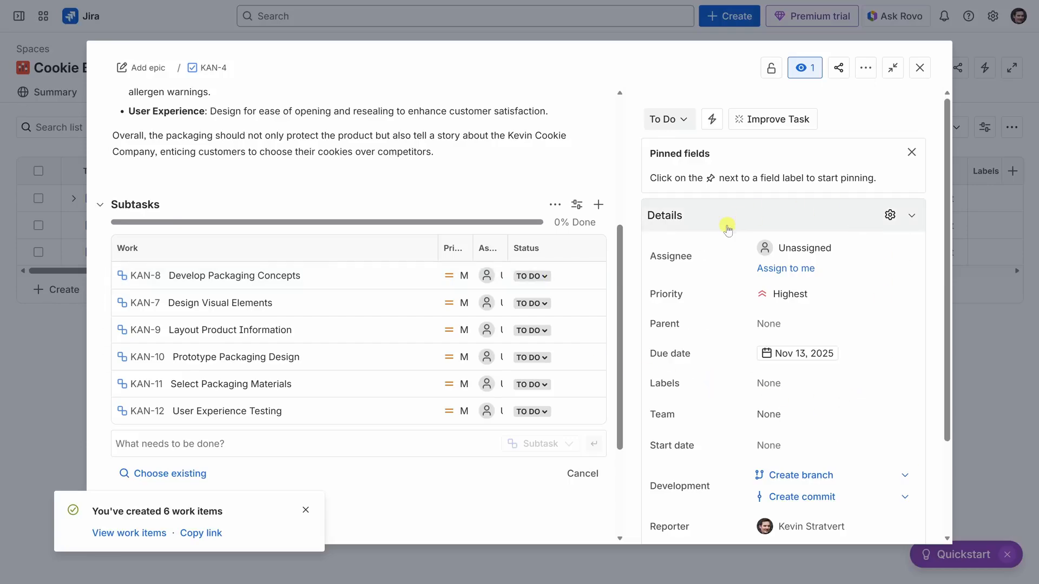
# - Examine the Design Packaging task's detail fields and the options for creating and managing fields
pyautogui.scroll(-2, 723, 256)
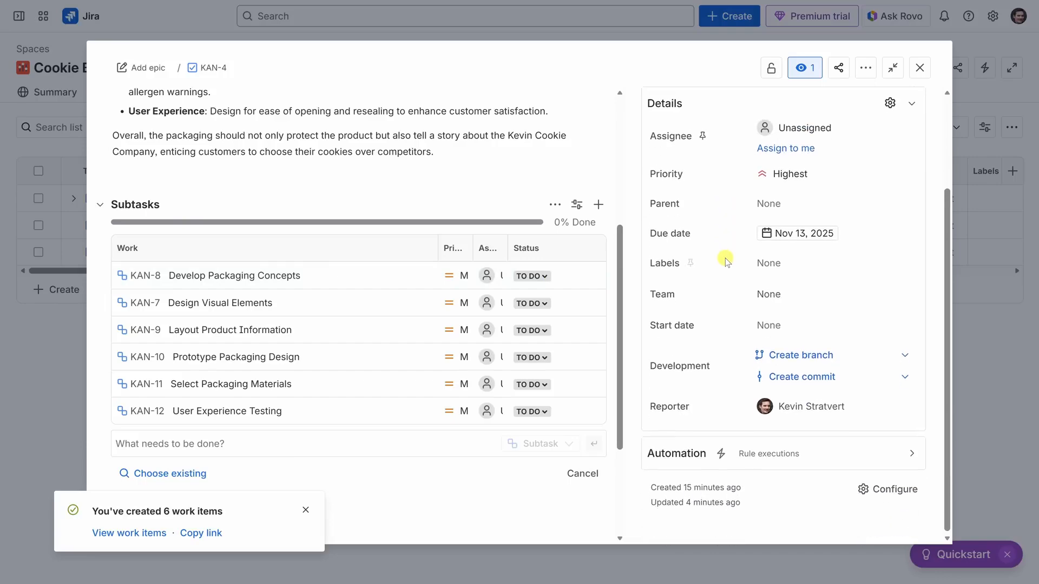
pyautogui.scroll(2, 727, 271)
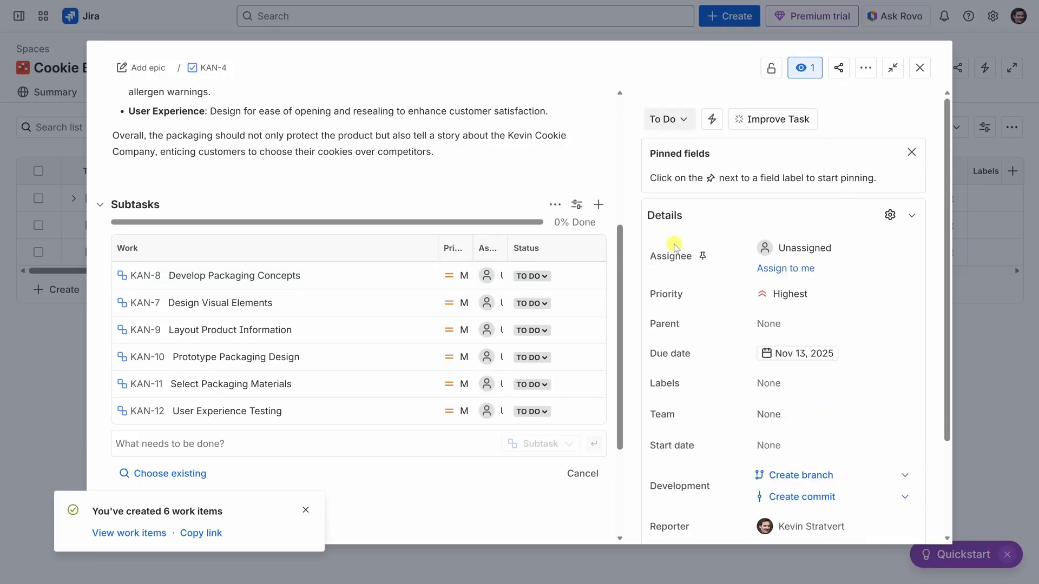
pyautogui.click(890, 216)
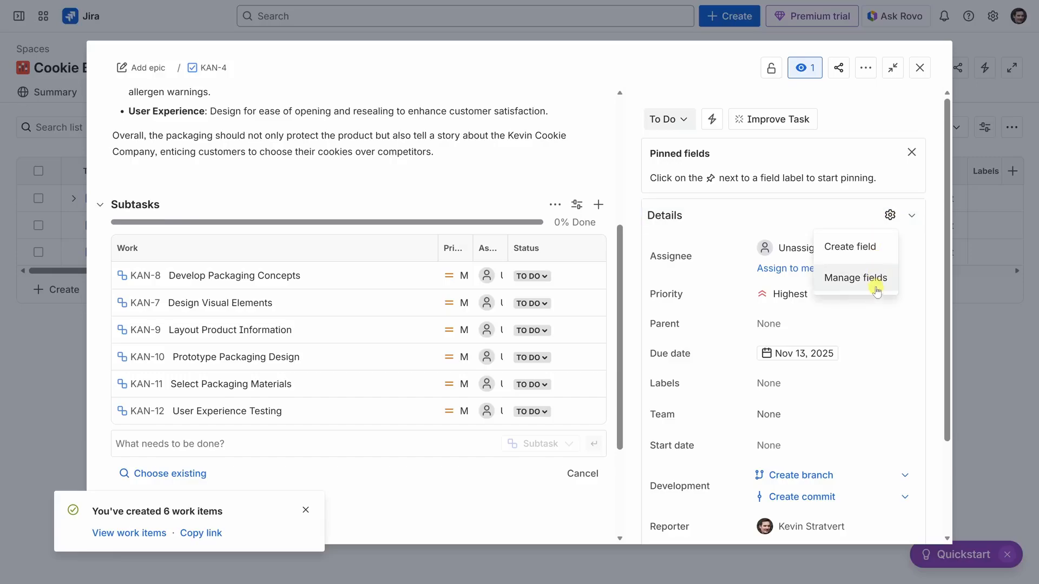
pyautogui.click(939, 264)
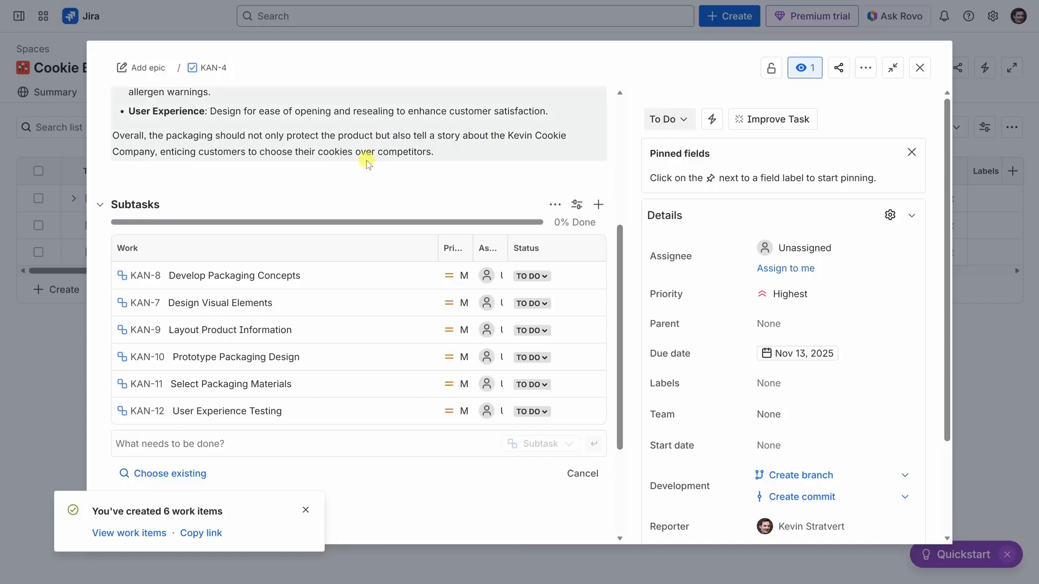
# - Close the task and view the Design Packaging subtasks in the list, collapsing them again
pyautogui.click(920, 68)
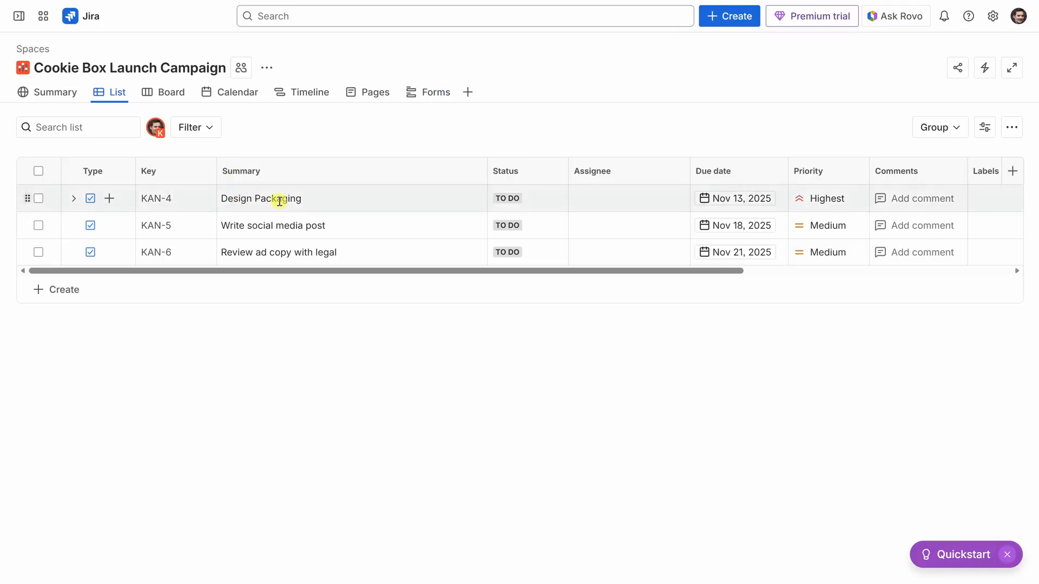
pyautogui.click(73, 200)
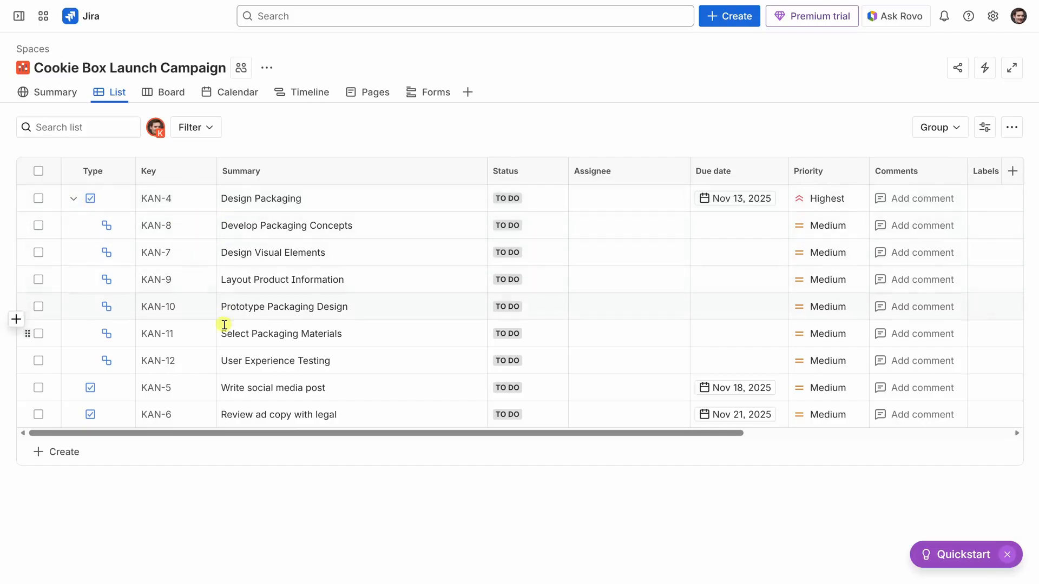
pyautogui.click(74, 199)
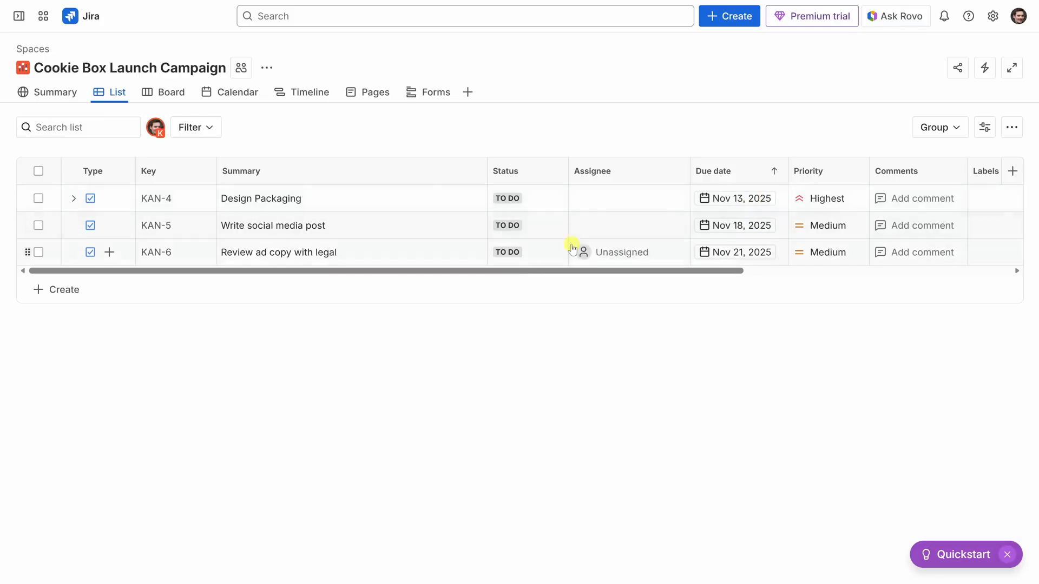
# - Filter the task list to show only tasks with Highest priority
pyautogui.click(212, 129)
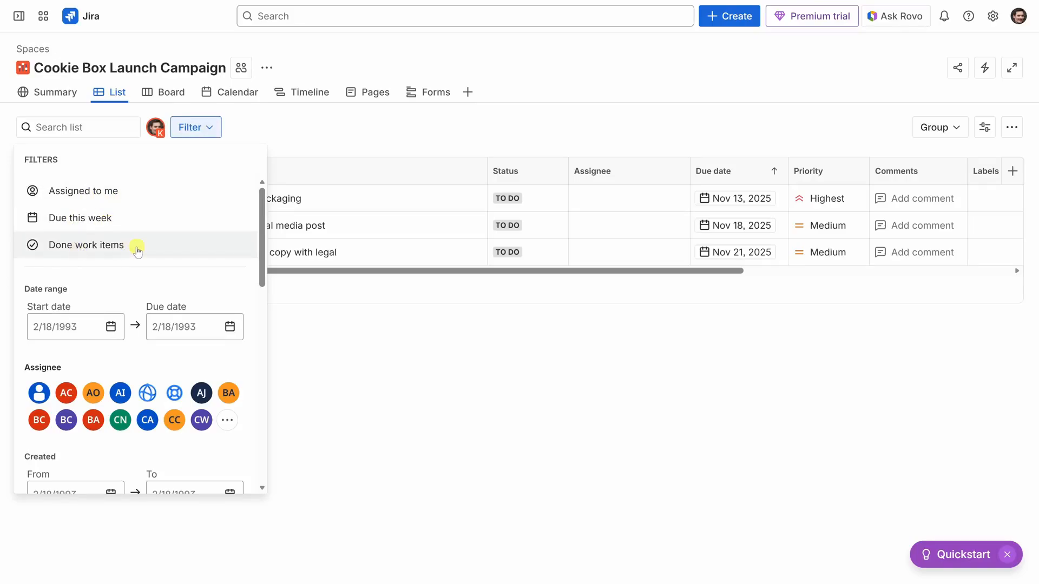
pyautogui.scroll(-6, 137, 249)
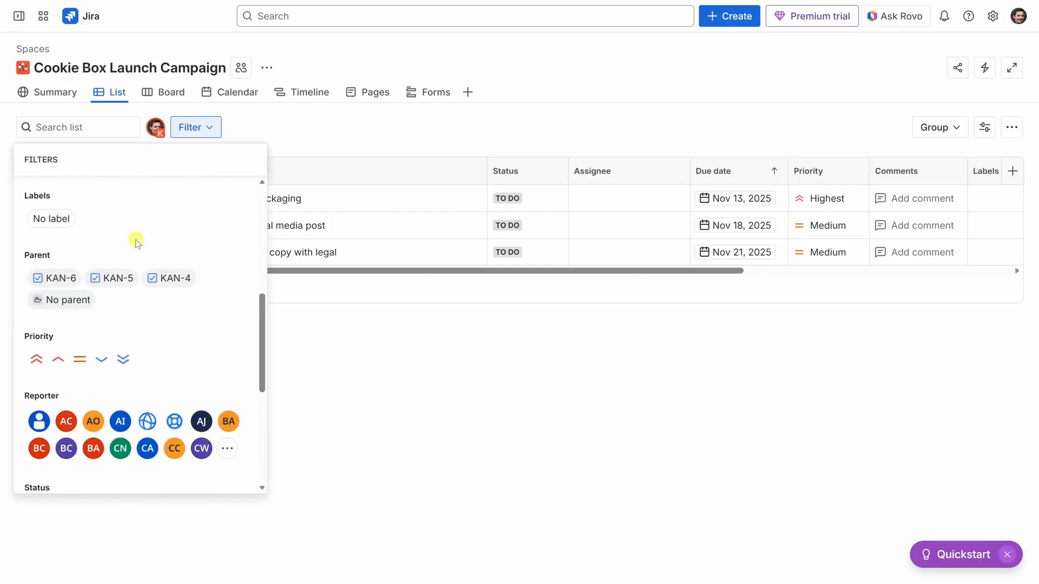
pyautogui.scroll(-1, 137, 242)
pyautogui.click(34, 294)
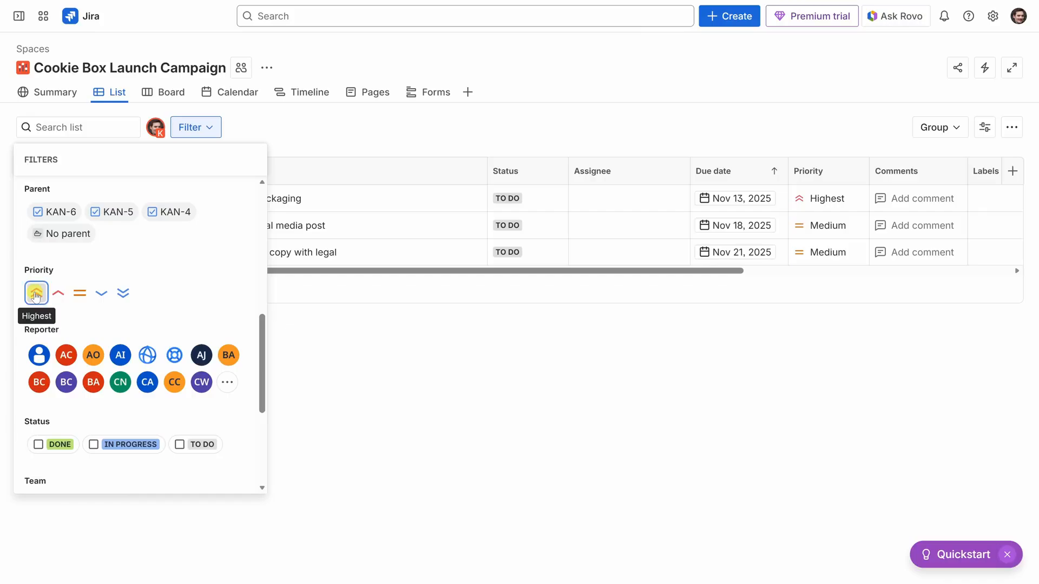
pyautogui.click(408, 318)
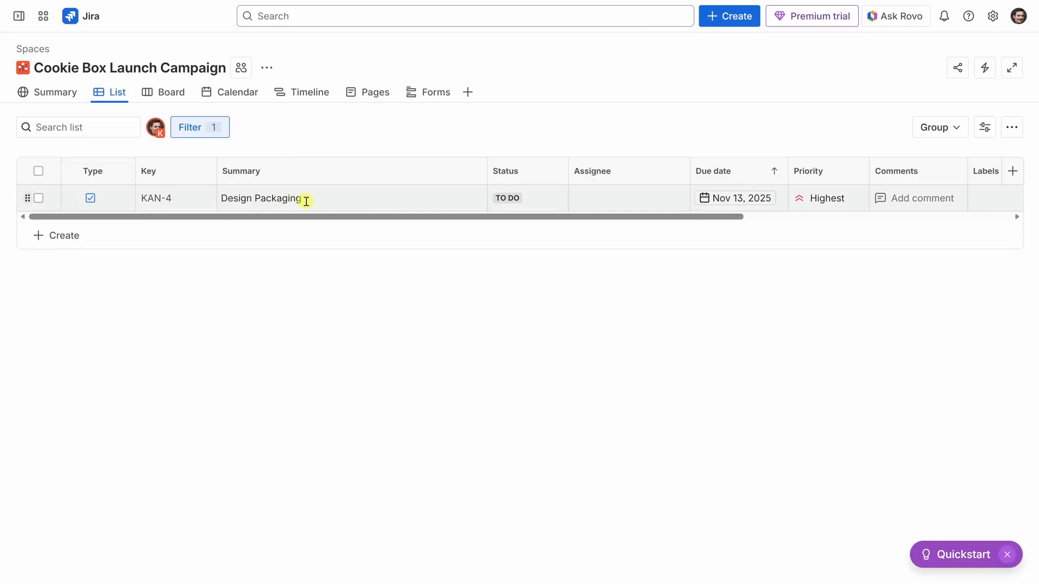
# - Clear the priority filter from the task list
pyautogui.click(211, 130)
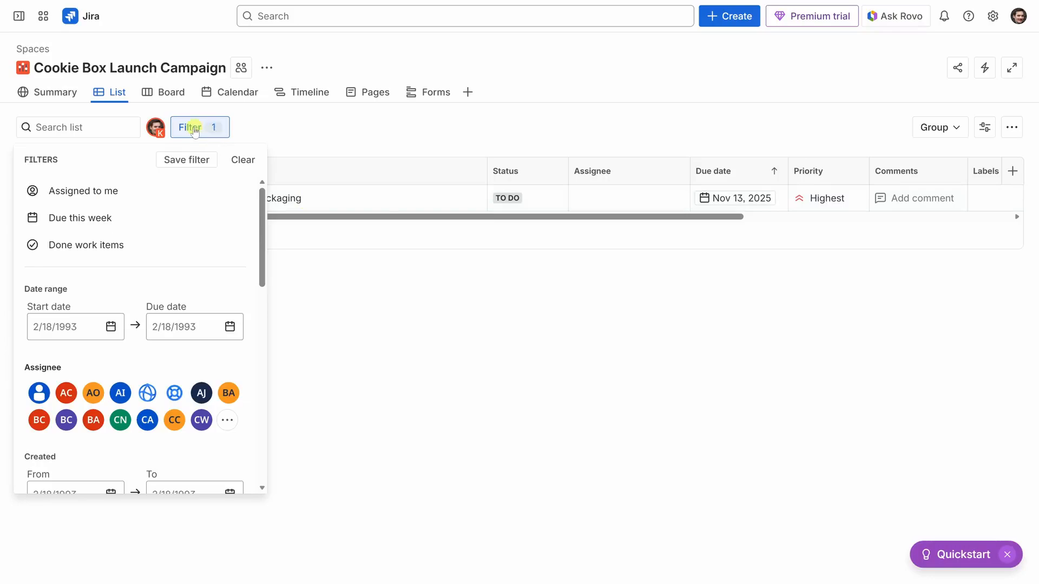
pyautogui.click(251, 159)
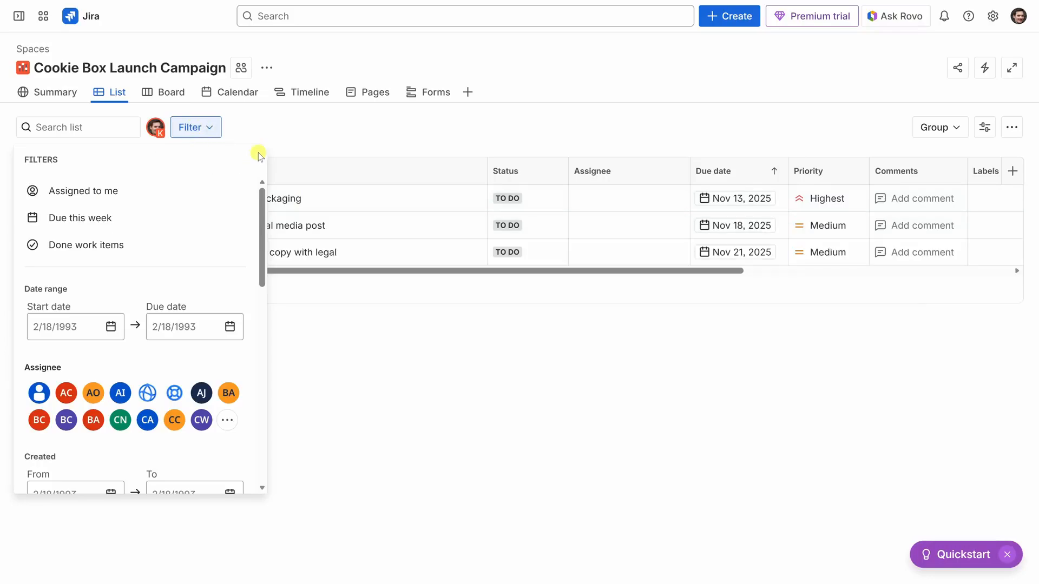
pyautogui.click(290, 142)
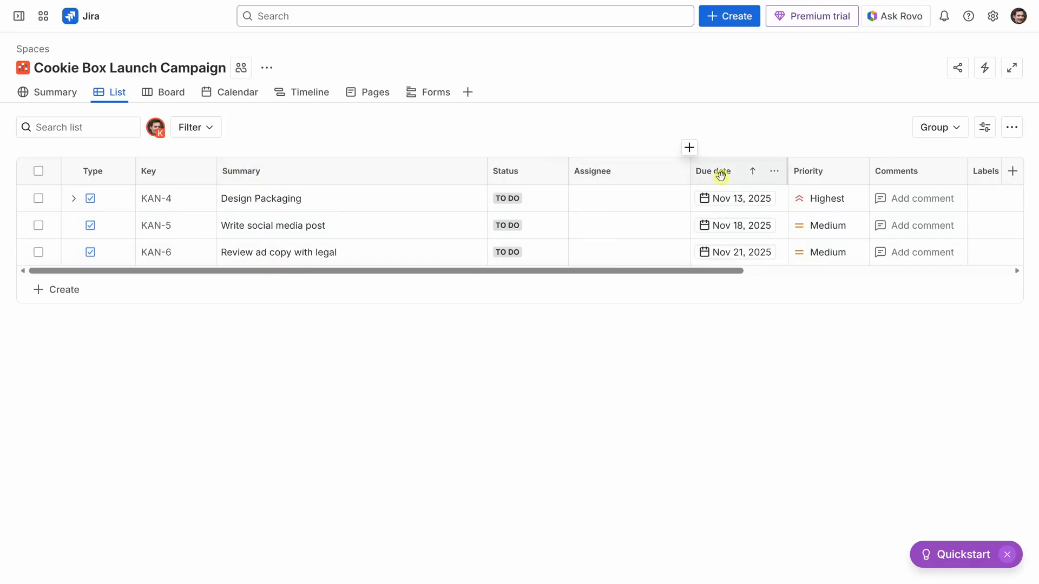
# - Sort the list by due date descending and back to ascending, and move the Priority column ahead of Due date
pyautogui.click(754, 174)
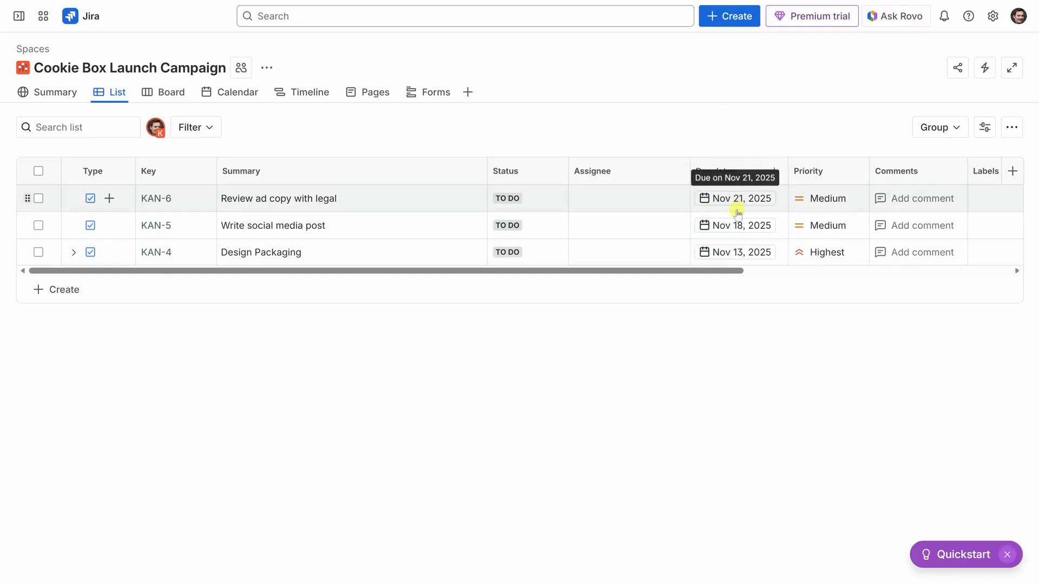
pyautogui.click(755, 172)
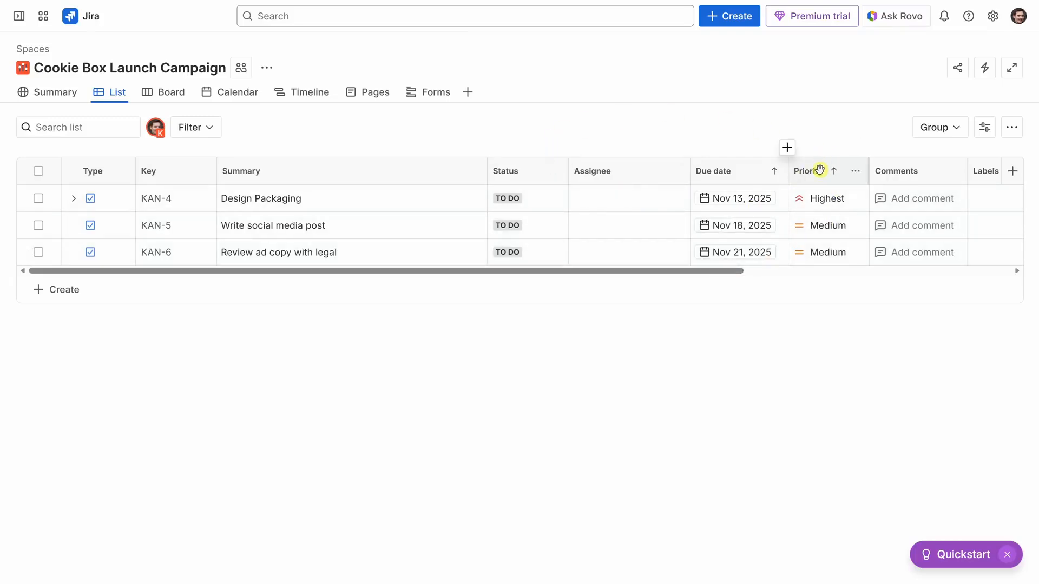
pyautogui.moveTo(817, 171); pyautogui.dragTo(721, 169)
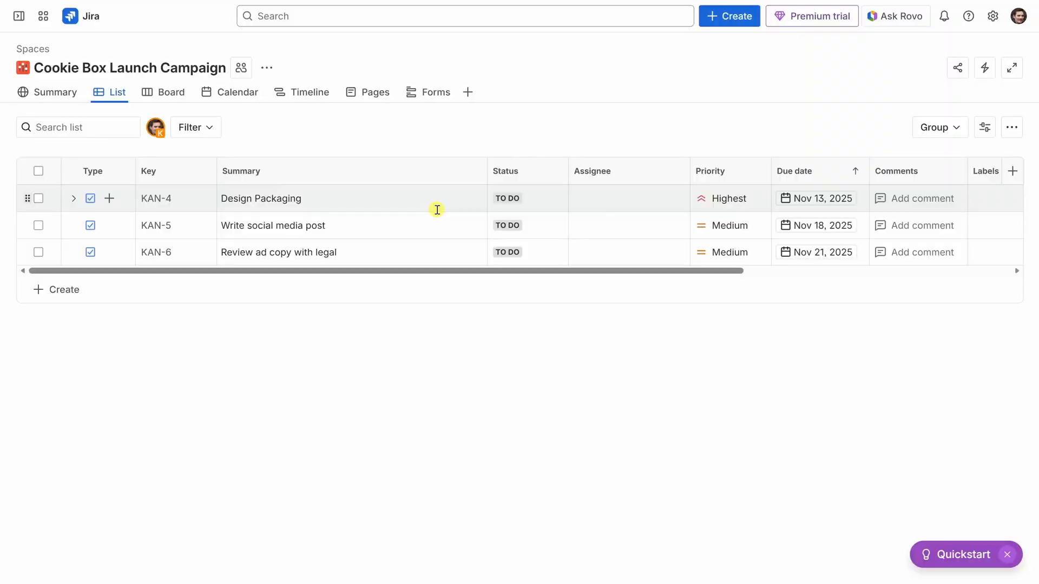
# - Move the Design Packaging card from To Do to In Progress on the project board
pyautogui.click(171, 93)
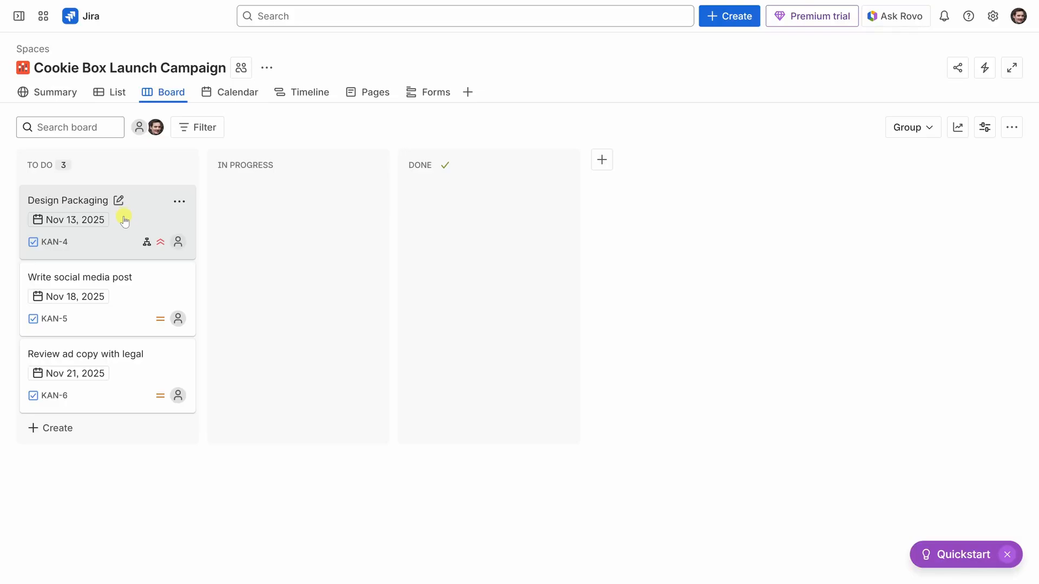
pyautogui.moveTo(127, 219); pyautogui.dragTo(302, 219)
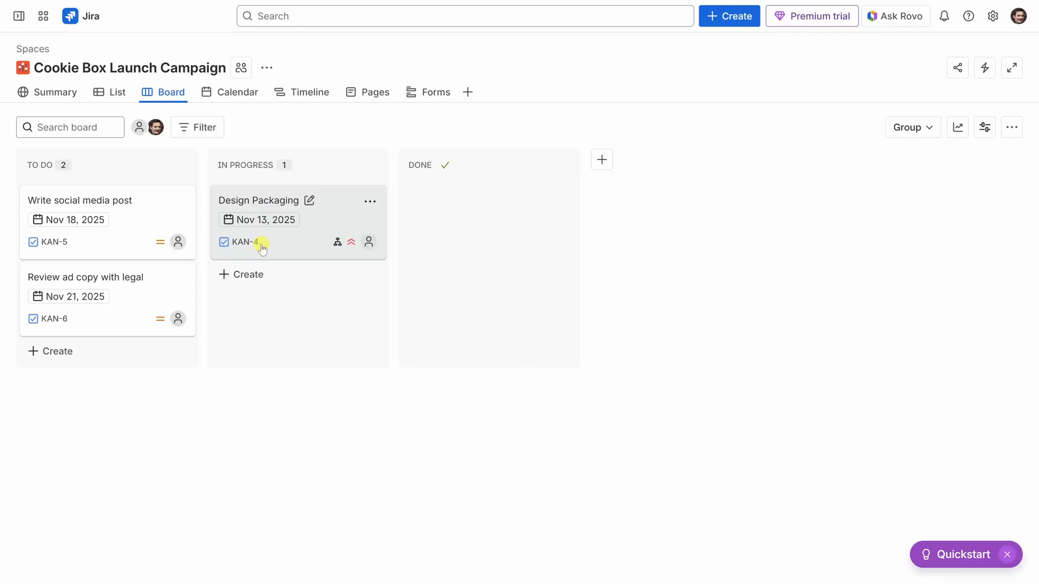
# - View the campaign's tasks by due date in the project calendar
pyautogui.click(239, 93)
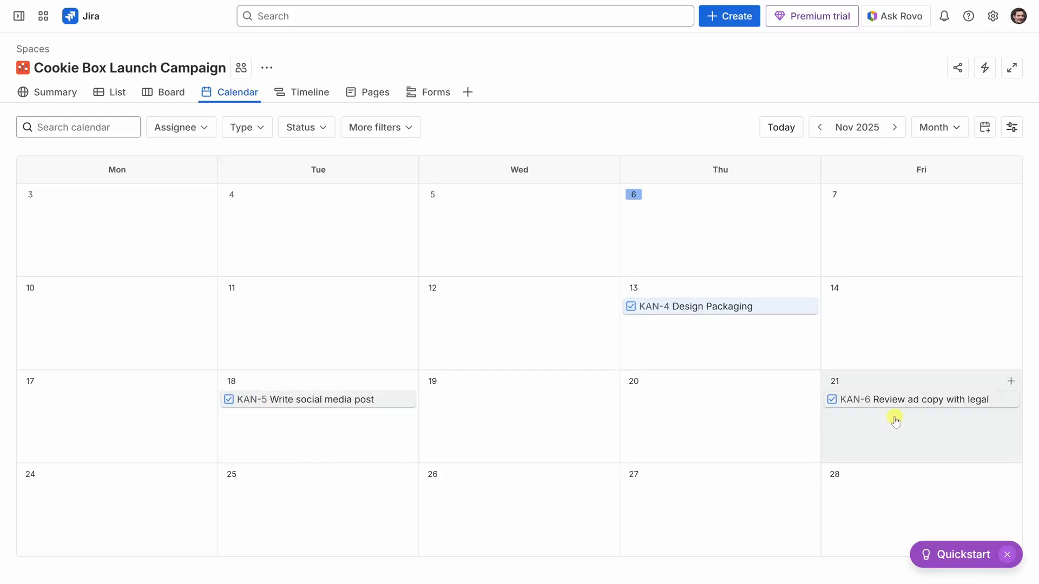
# - View the campaign's project timeline
pyautogui.click(311, 92)
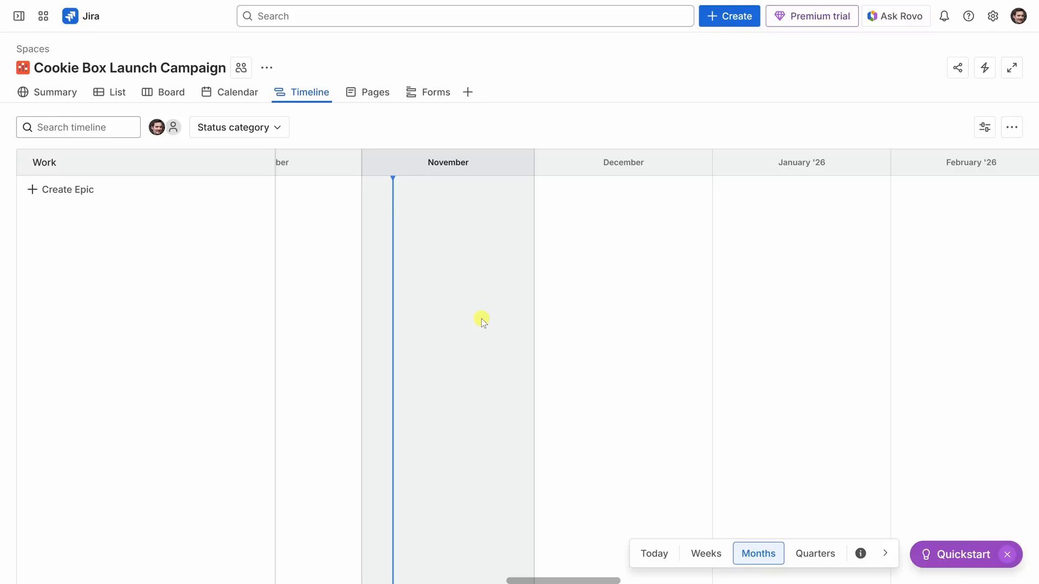
# - Invite two teammates to the organization by e-mail address through user management, keeping the default app roles
pyautogui.click(993, 16)
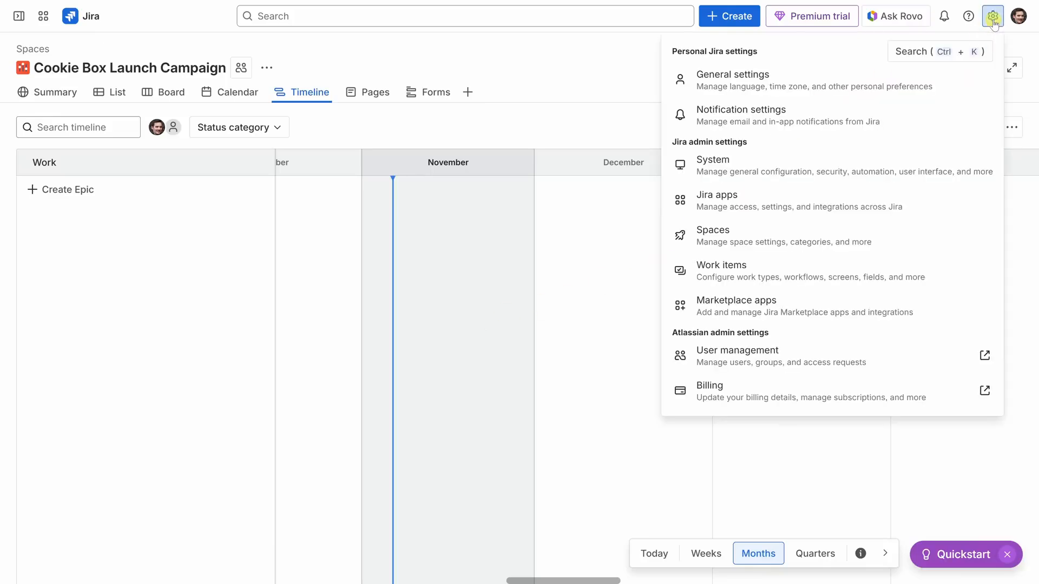
pyautogui.click(777, 357)
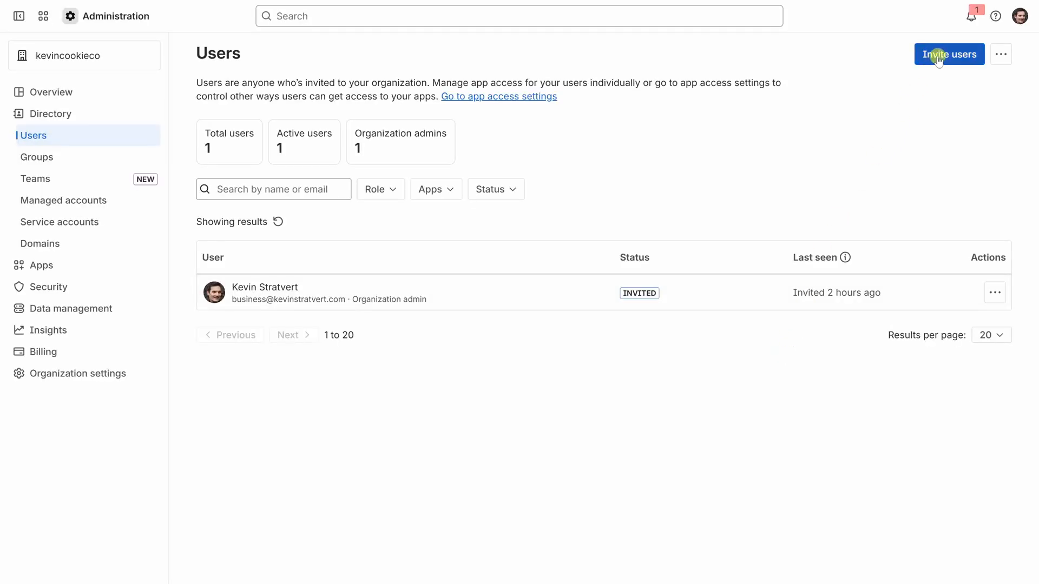
pyautogui.click(934, 56)
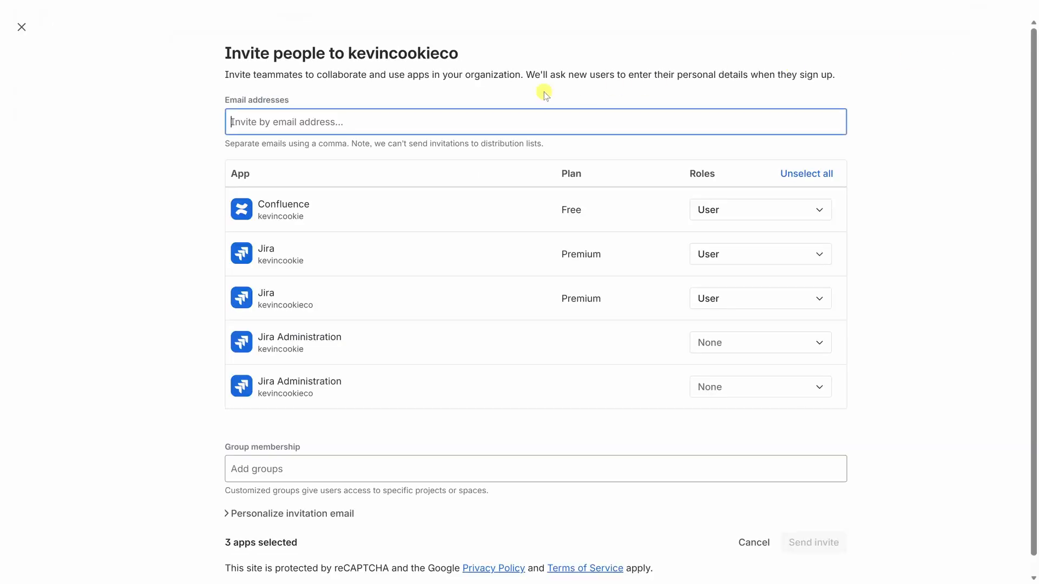
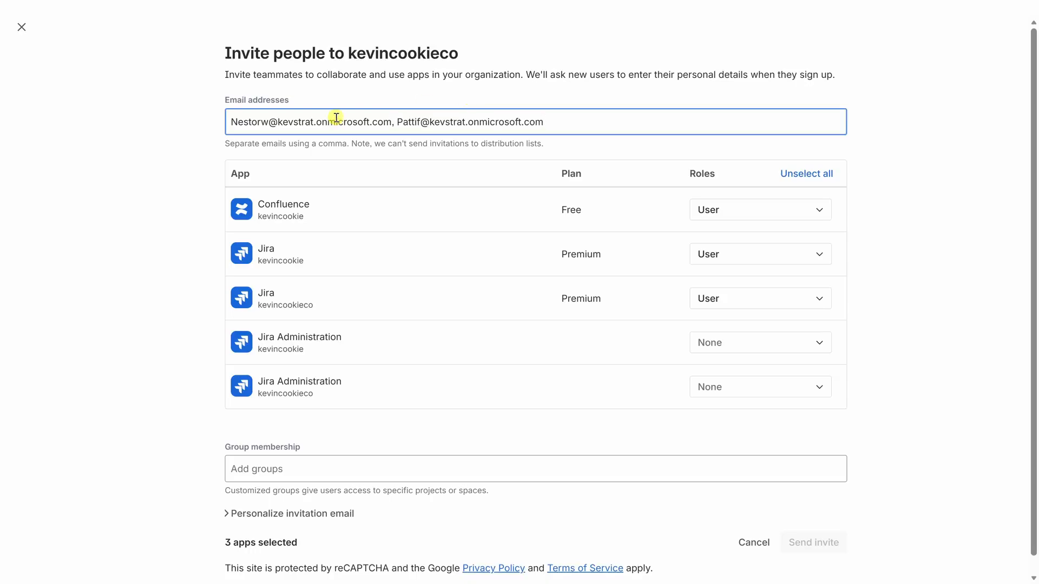
pyautogui.scroll(-1, 881, 420)
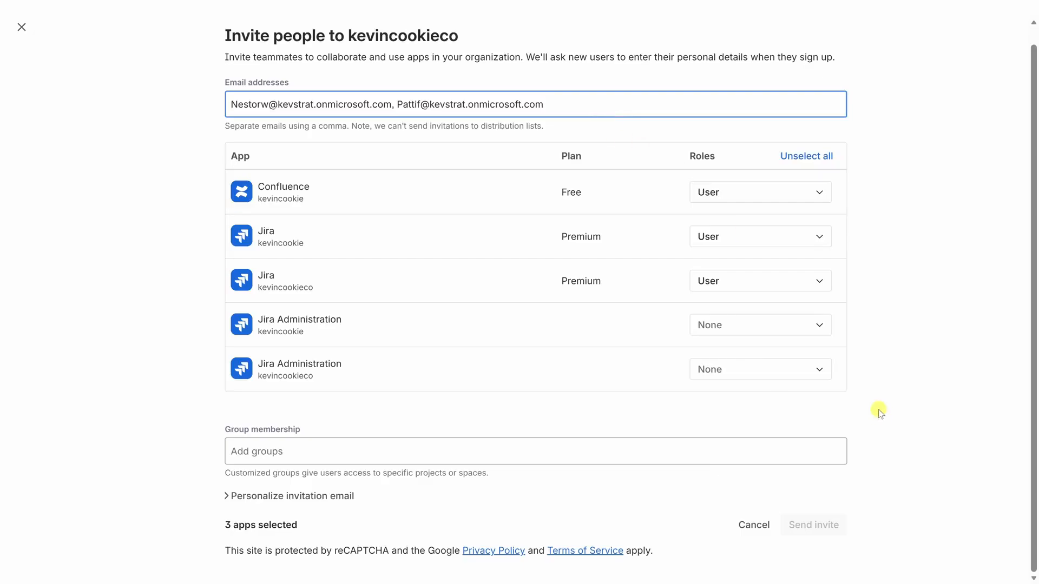
pyautogui.click(878, 403)
pyautogui.click(816, 527)
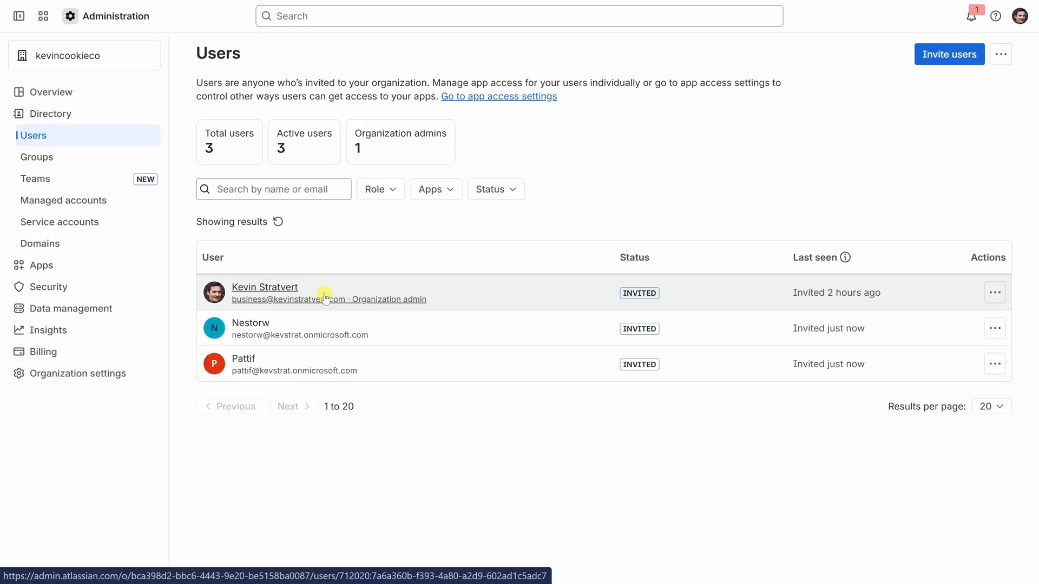
# - Return to the campaign's task list and assign the Review ad copy with legal task to the first invited teammate
pyautogui.moveTo(197, 6)
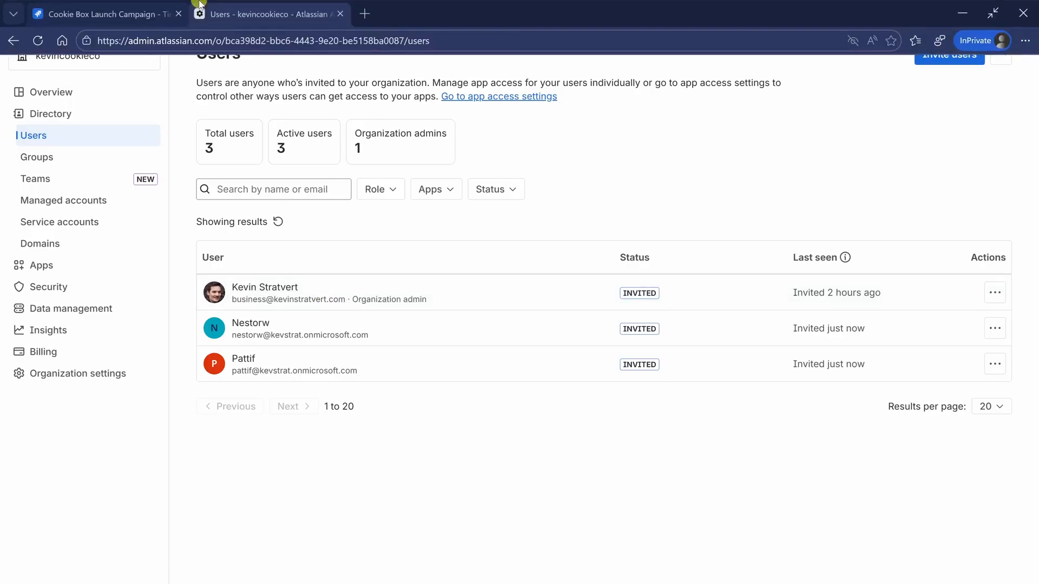
pyautogui.click(89, 16)
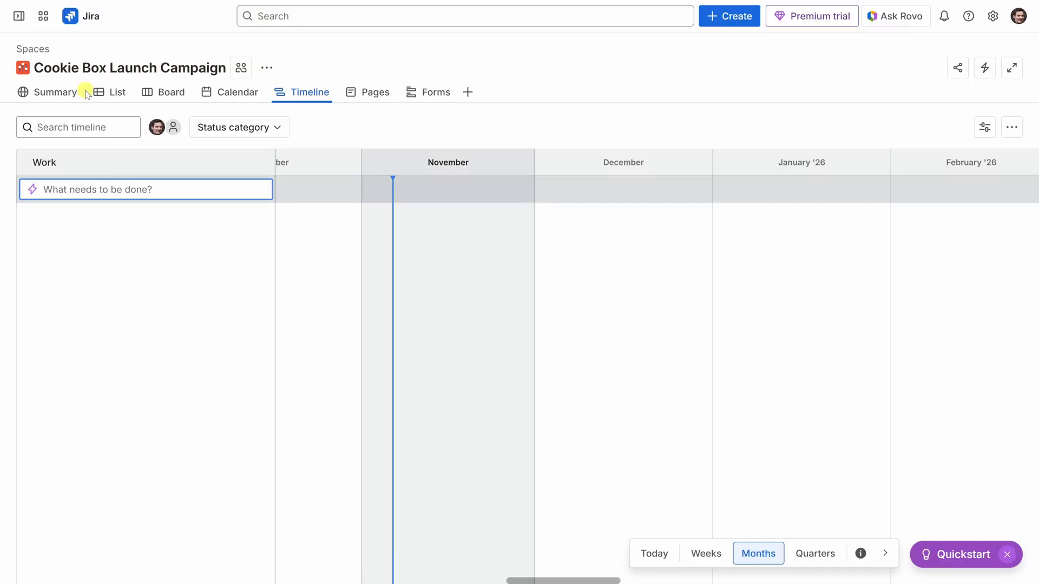
pyautogui.click(116, 93)
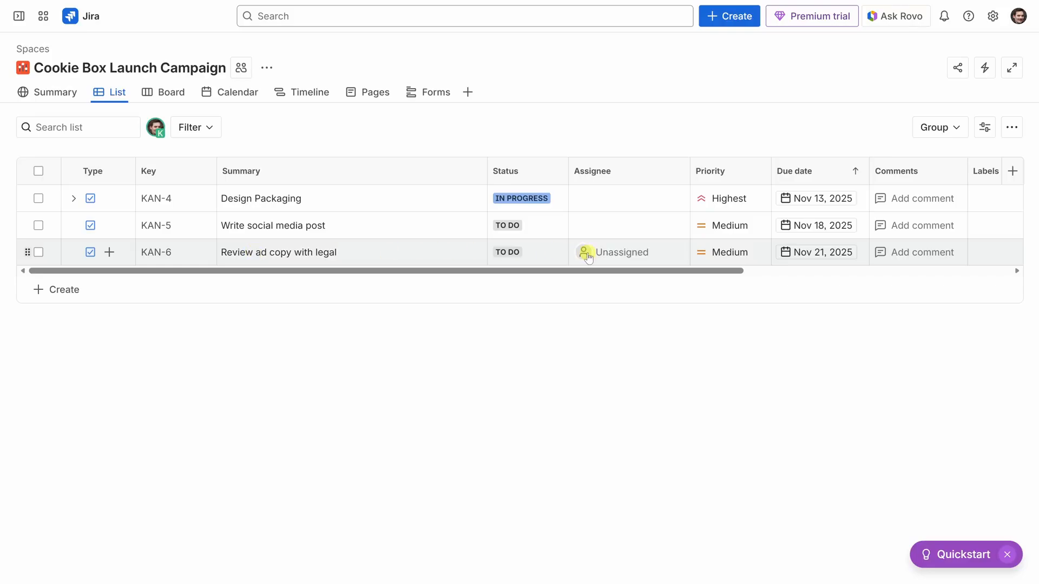
pyautogui.click(613, 252)
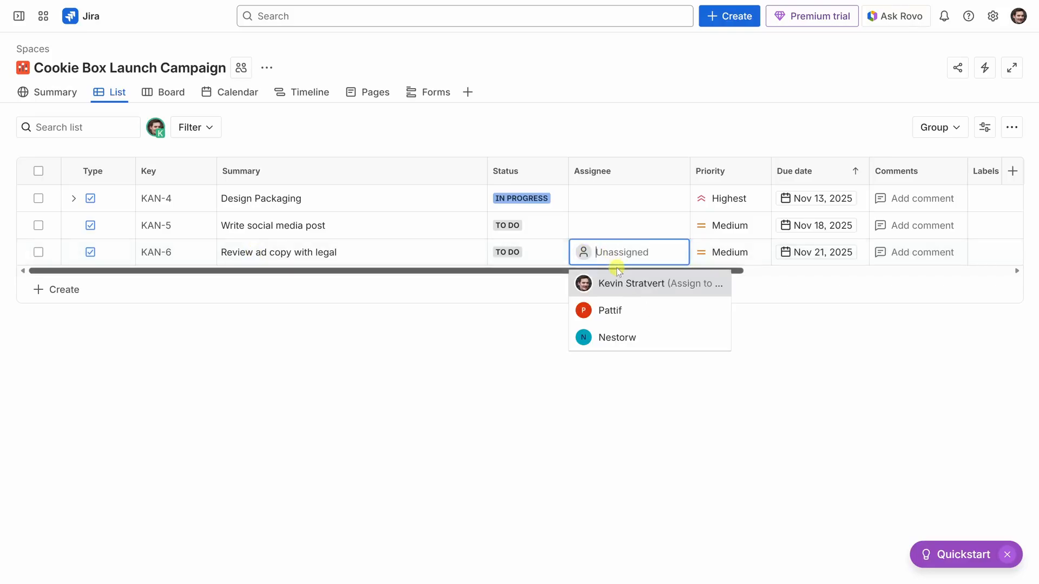
pyautogui.click(636, 341)
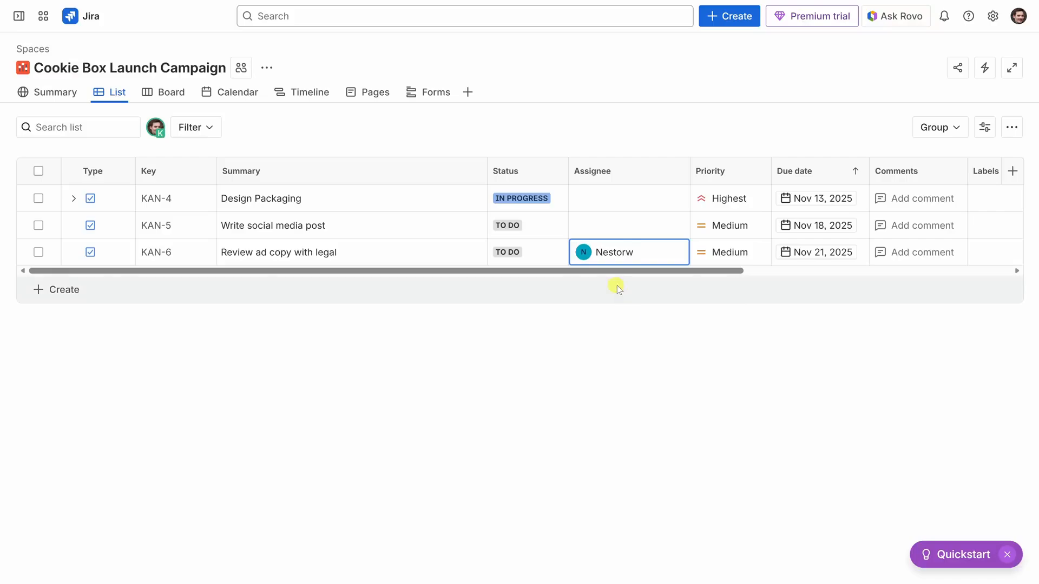
# - Reply "Just the ad copy. Thanks!" to the teammate's comment on the Review ad copy with legal task and close the task
pyautogui.click(155, 253)
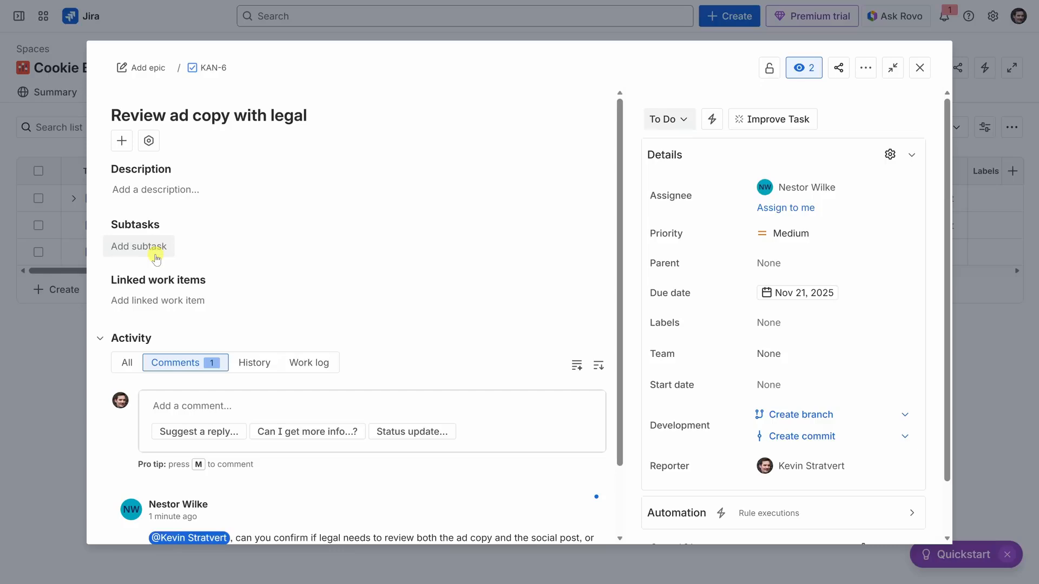
pyautogui.scroll(-2, 156, 260)
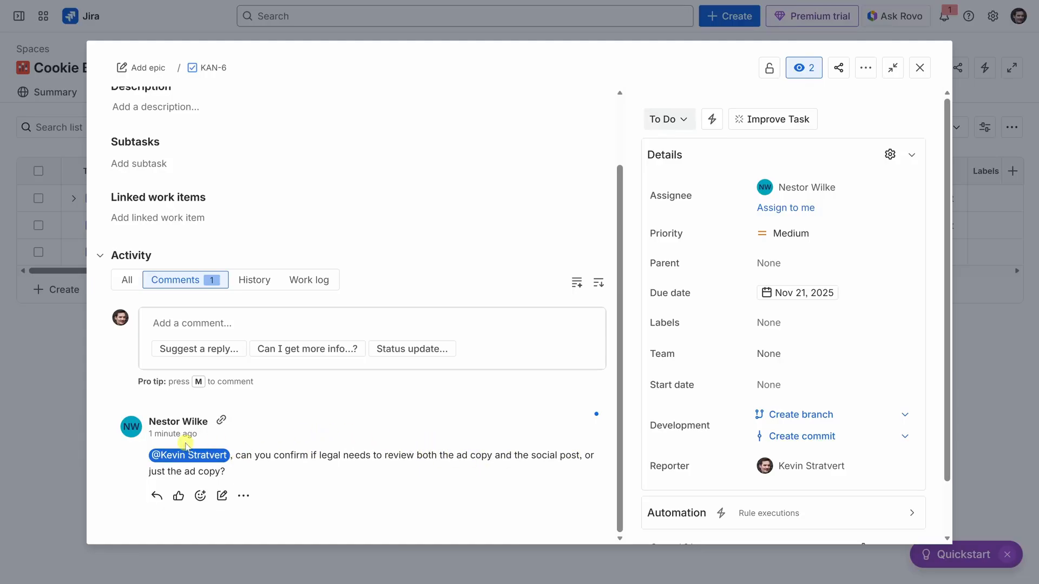
pyautogui.click(157, 497)
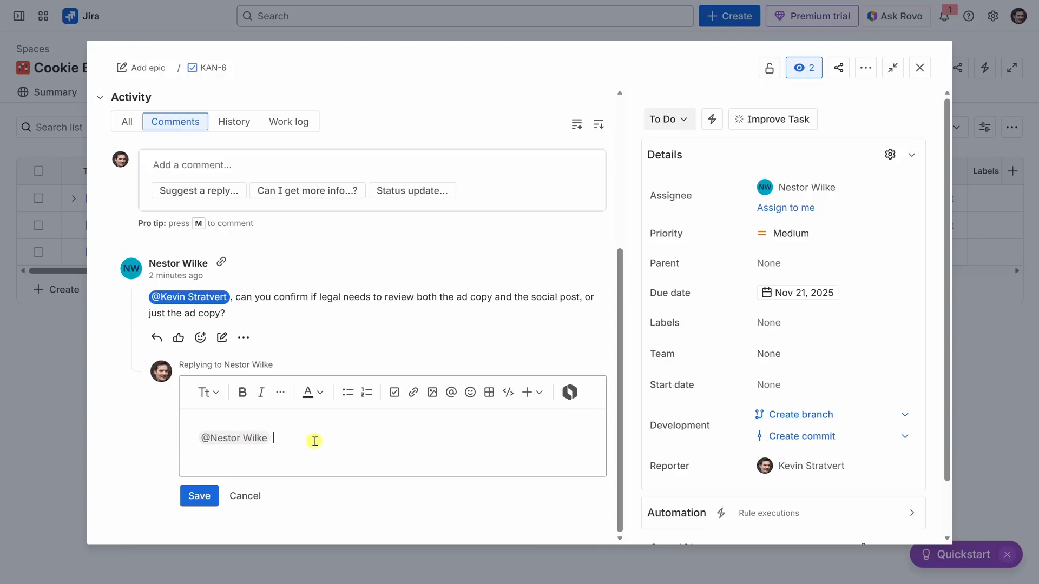
pyautogui.write('Just the ad copy. Thanks!')
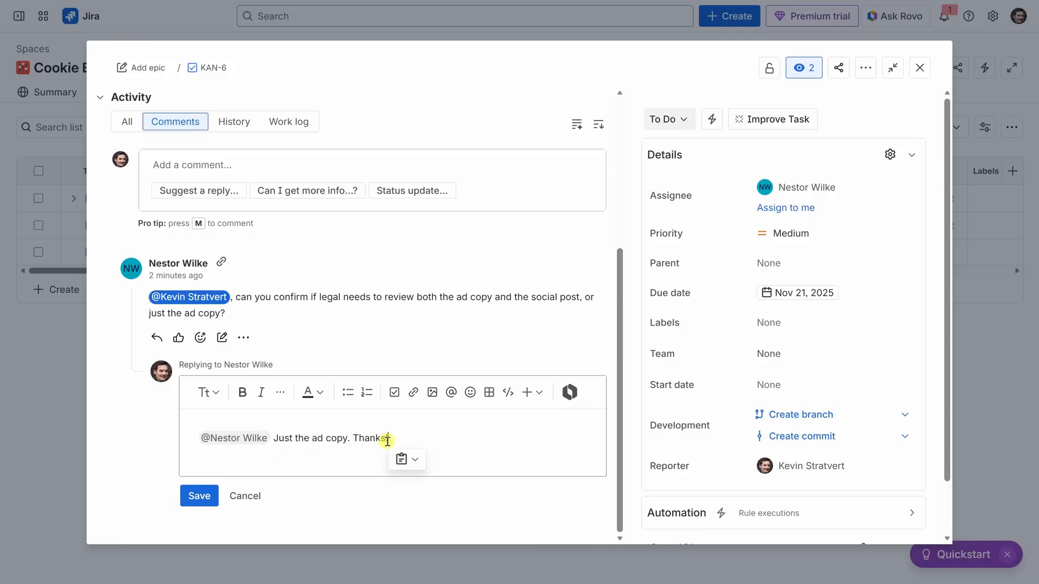
pyautogui.click(196, 499)
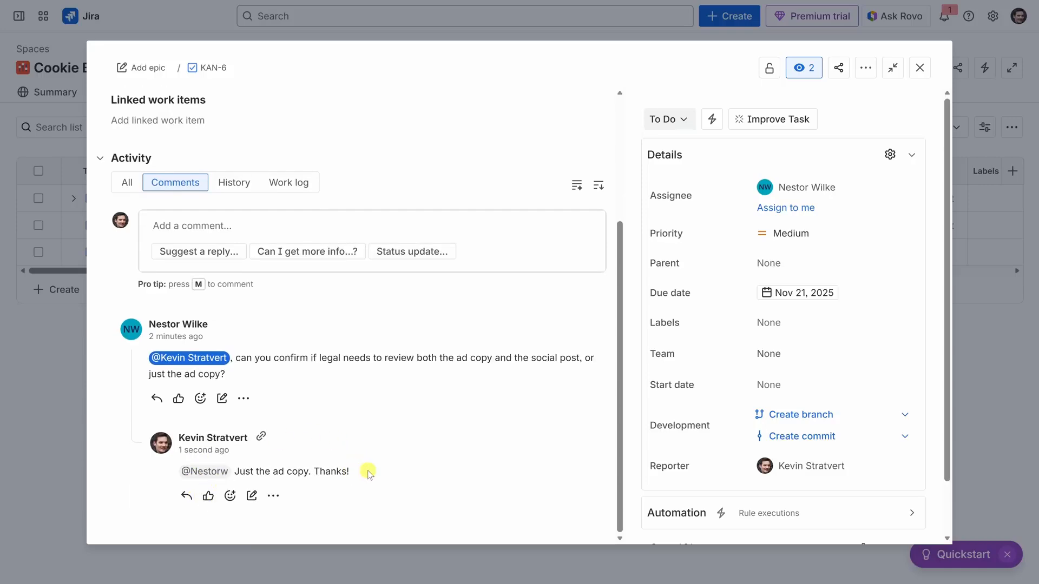
pyautogui.click(922, 68)
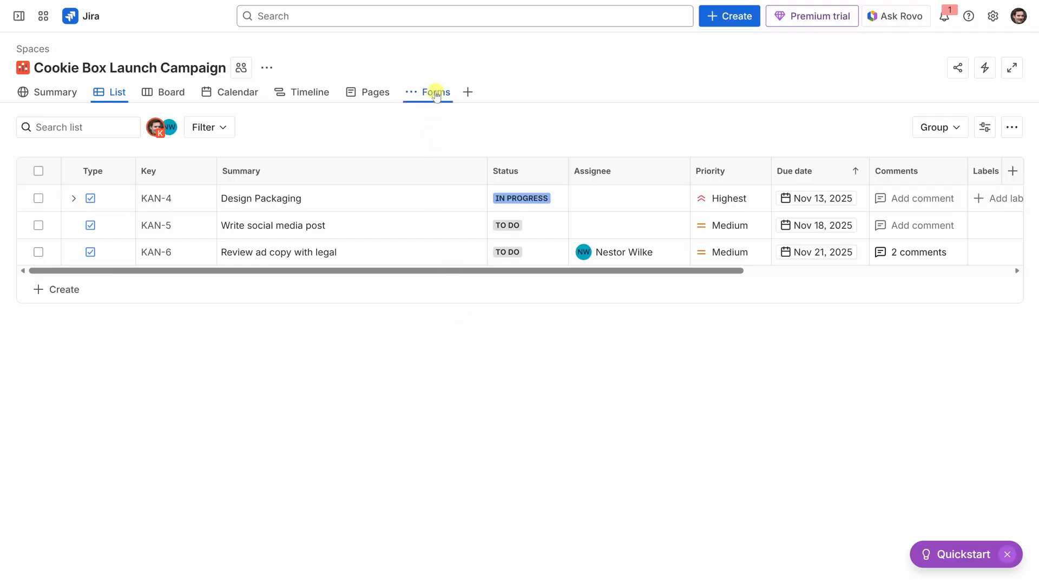
# - Create a new request form for the Task work type in the campaign's forms
pyautogui.click(436, 92)
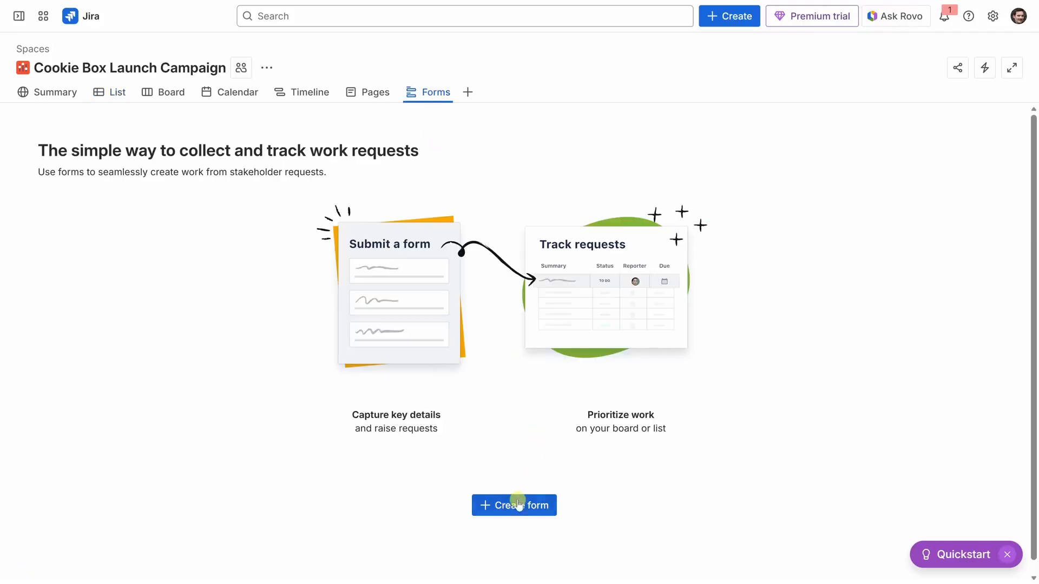
pyautogui.click(517, 506)
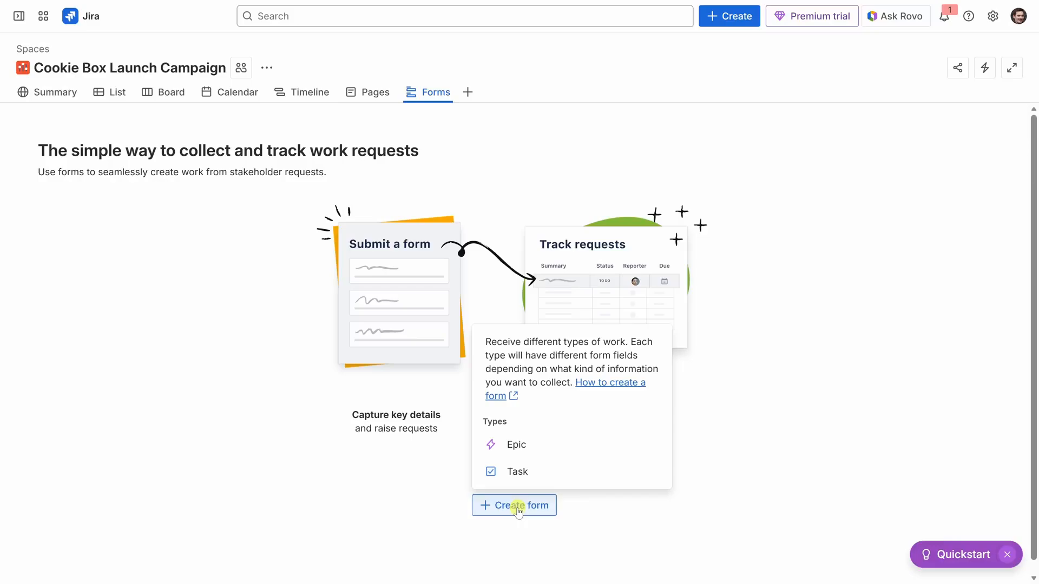
pyautogui.click(528, 479)
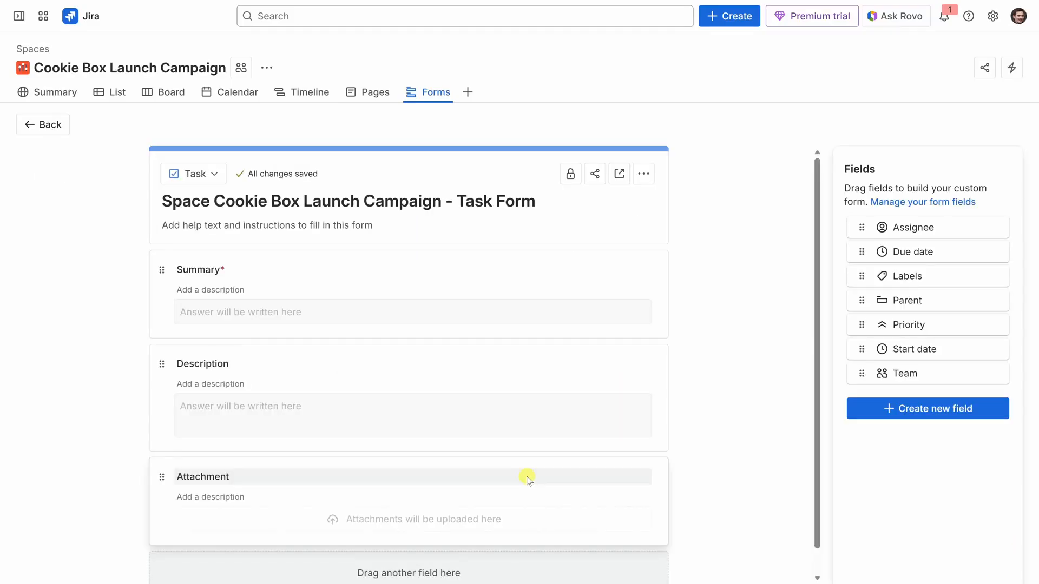
# - Title the form "Marketing Content Request Form" and add a Due date field below Attachment
pyautogui.click(415, 202)
pyautogui.moveTo(566, 199); pyautogui.dragTo(162, 200)
pyautogui.write('Marketing Content Request Form')
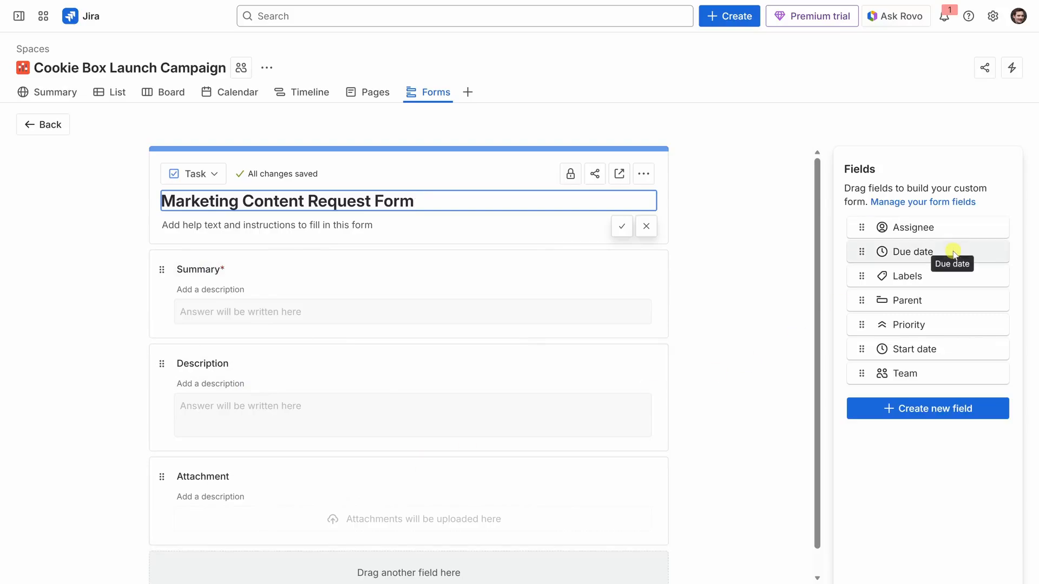
pyautogui.moveTo(915, 249); pyautogui.dragTo(448, 569)
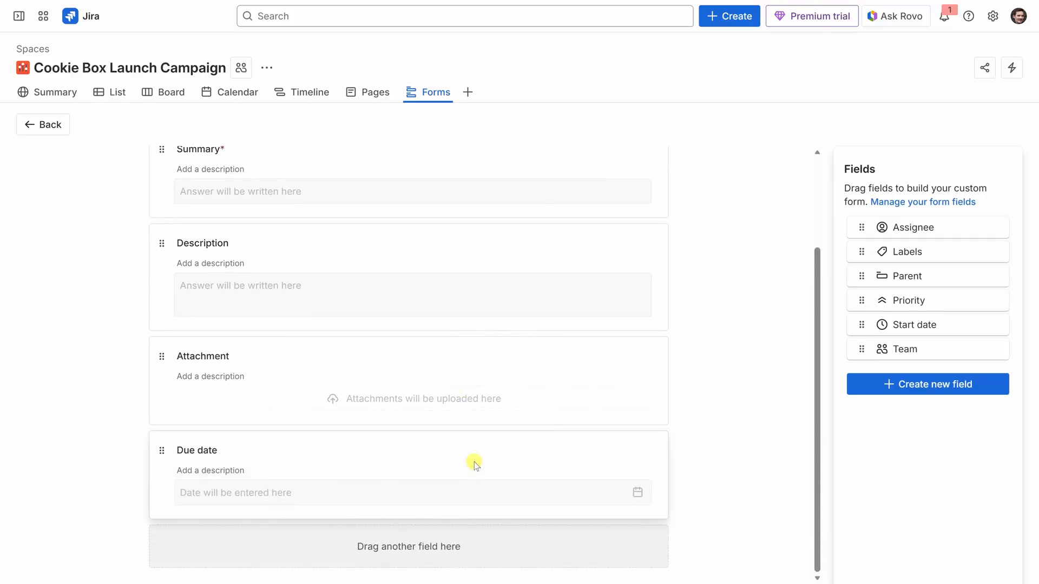
pyautogui.scroll(3, 471, 463)
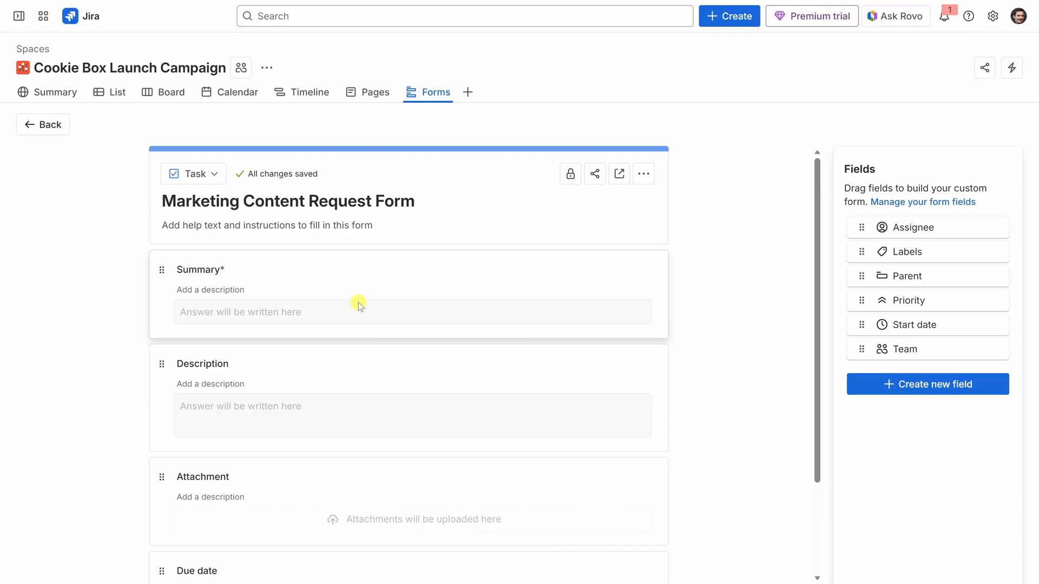
# - Preview the form in a new tab and enter the summary "Create new banner graphic for Cookie Box Launch Box"
pyautogui.click(619, 177)
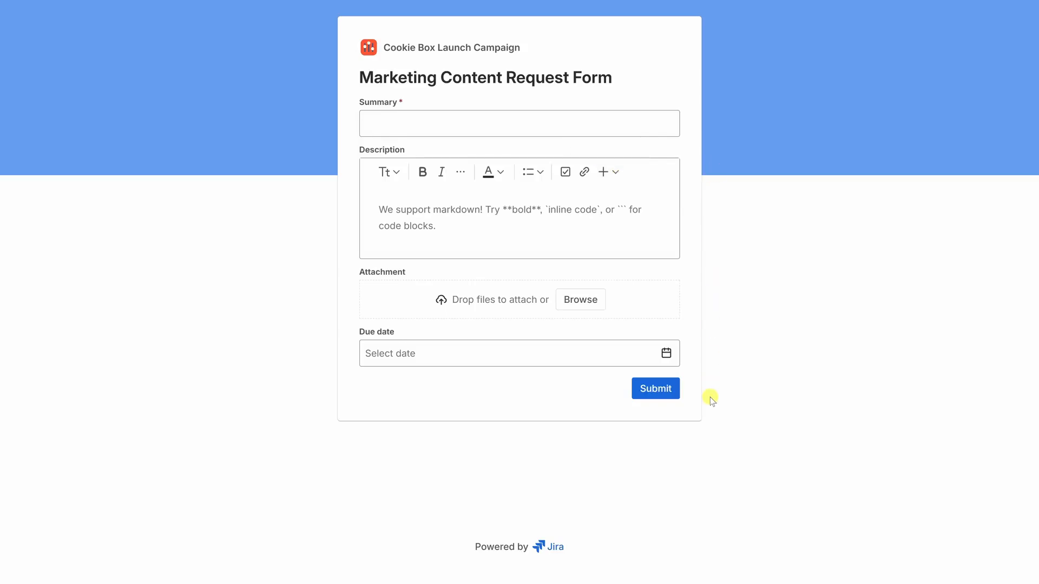
pyautogui.click(418, 126)
pyautogui.write('Create new banner graphic for Cookie ')
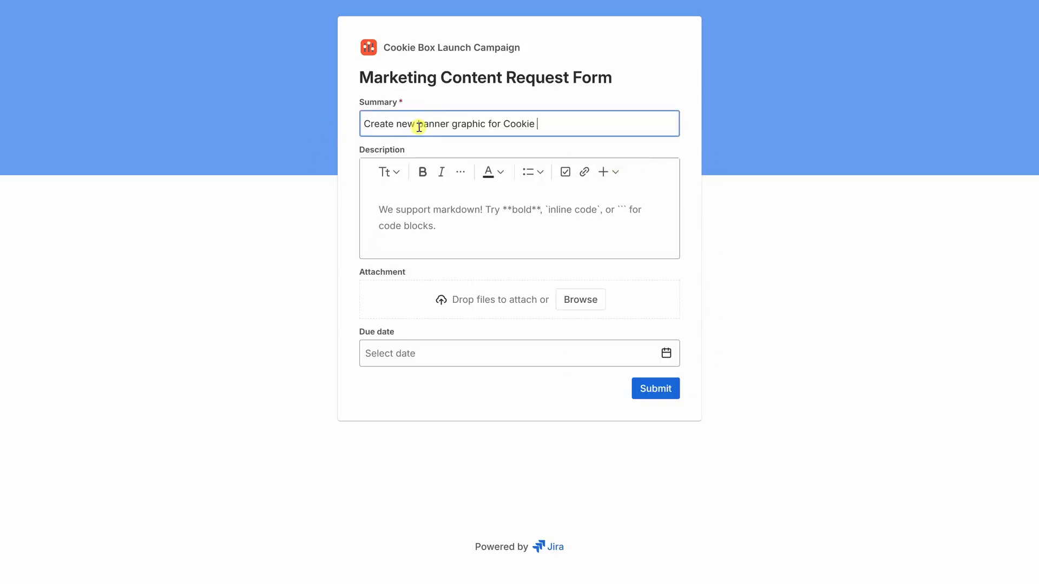
pyautogui.write('Box Launch Box')
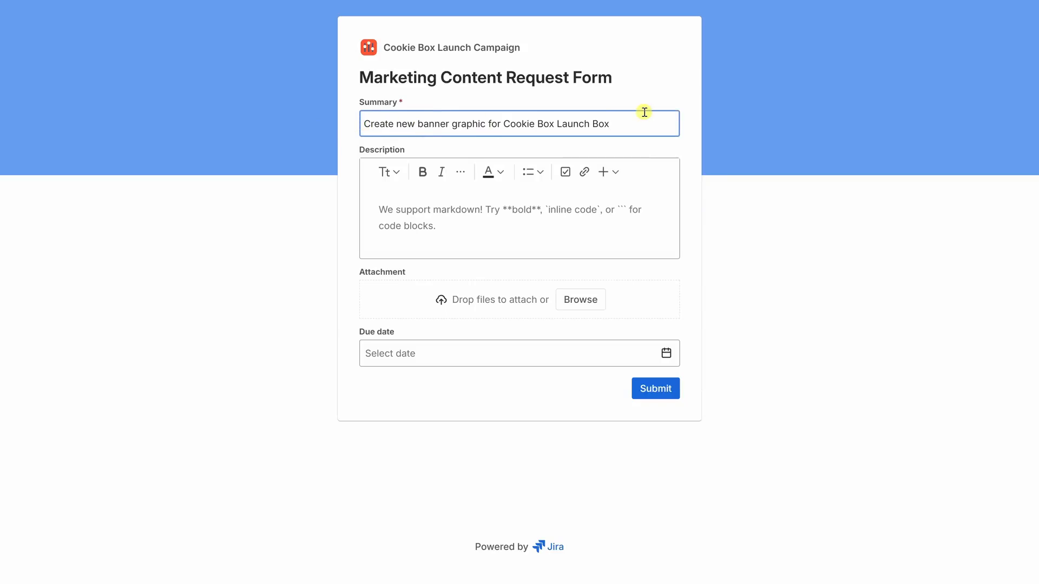
# - Describe a homepage and social web banner with new packaging images, a "Limited Edition" badge and the tagline "Freshly baked joy, straight to your door."
pyautogui.click(464, 211)
pyautogui.write('We need a web banner promoting the Cookie Box Launch Box for the homepage and social channels. Please include images of the new packaging, a “Limited Edition” badge, and the campaign tagline: “Freshly baked joy, straight to your door.”')
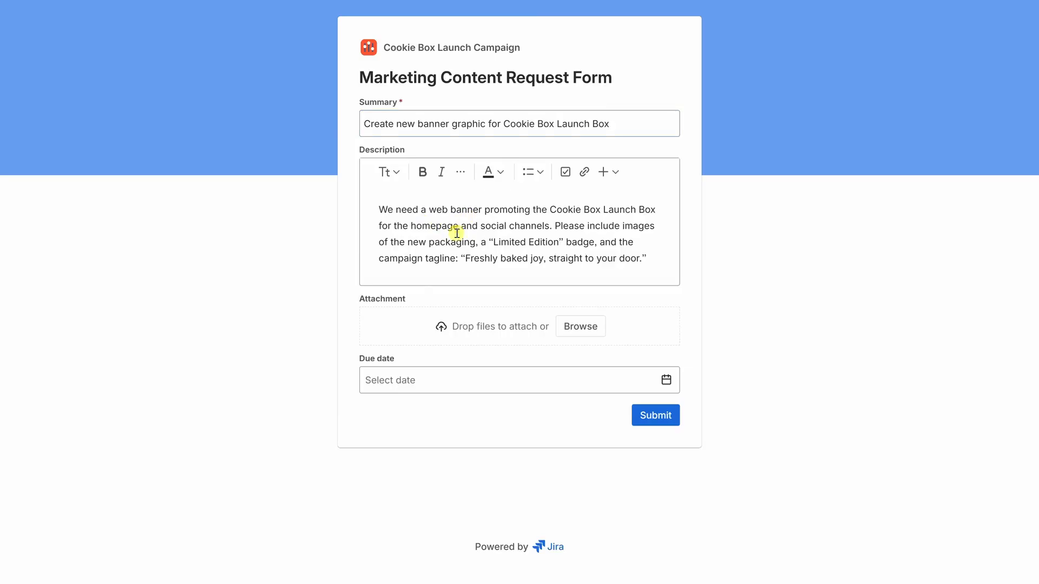
# - Set the request's due date to 11/21/2025 and submit the form
pyautogui.click(520, 386)
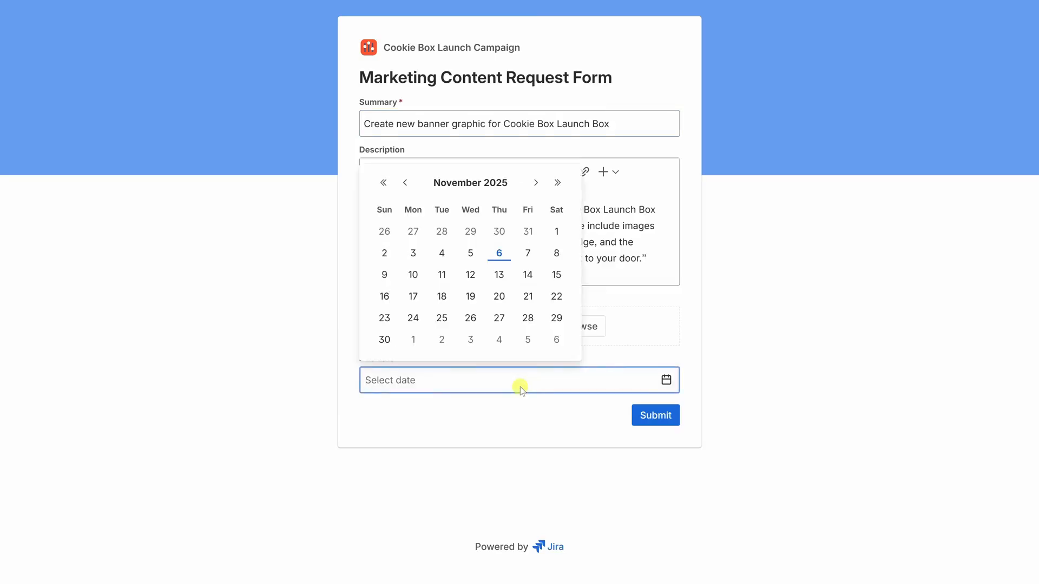
pyautogui.click(529, 299)
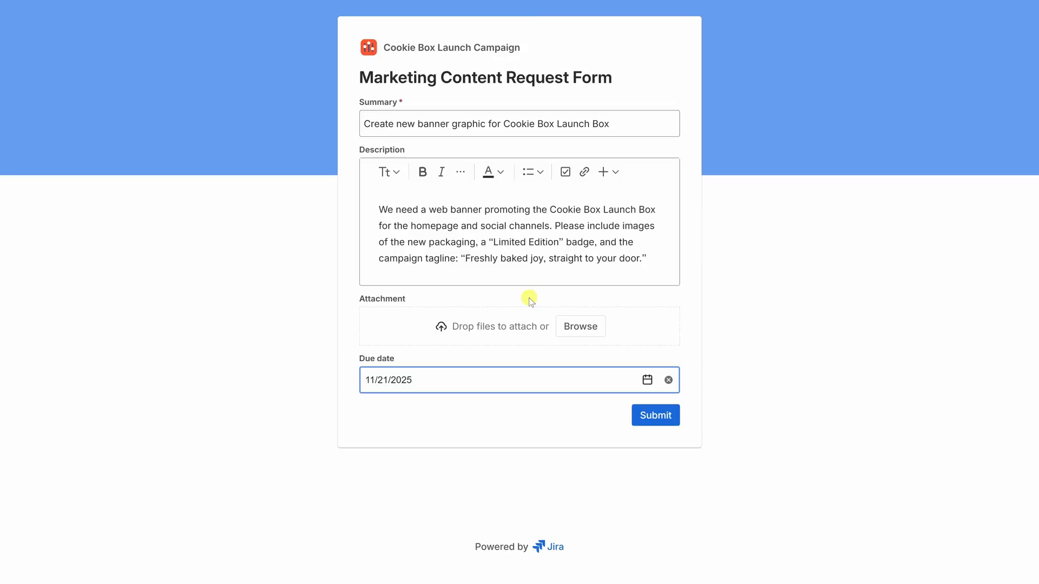
pyautogui.click(655, 417)
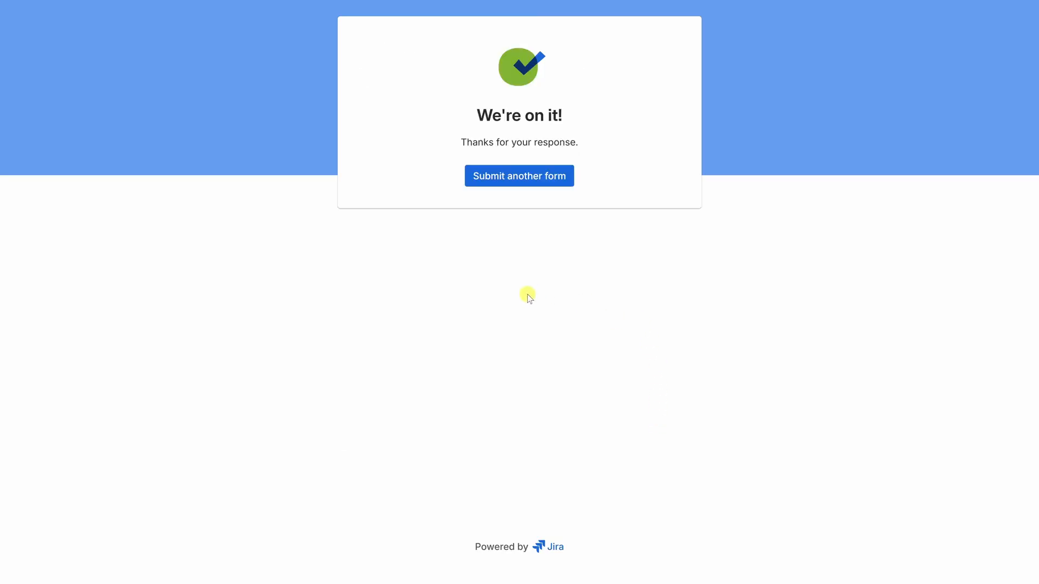
# - Return to the campaign's task list and examine the labels and other fields of the task created from the form
pyautogui.hotkey('ctrl', 'Tab')
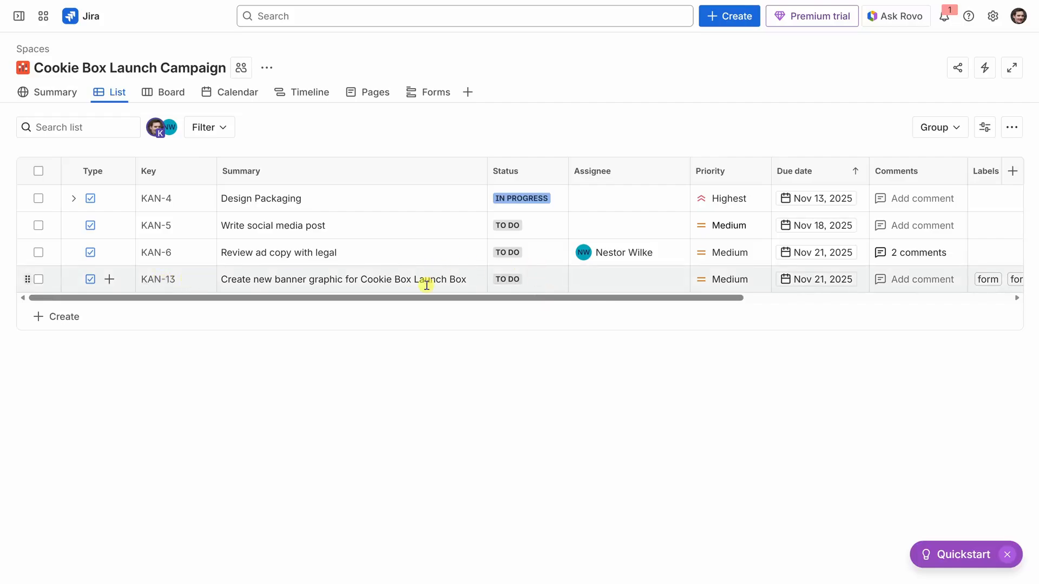
pyautogui.moveTo(414, 300); pyautogui.dragTo(716, 298)
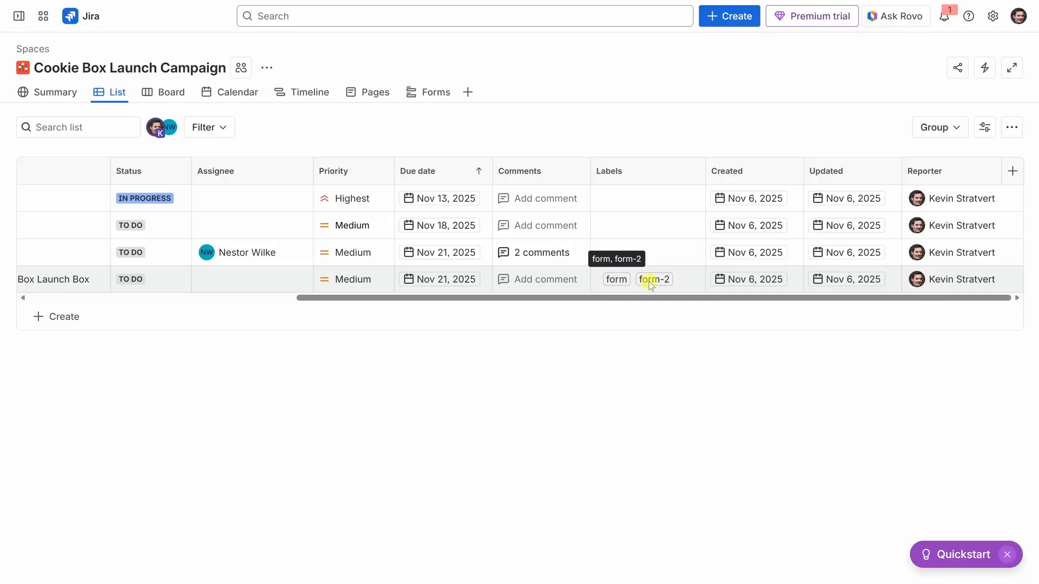
pyautogui.moveTo(650, 296); pyautogui.dragTo(255, 300)
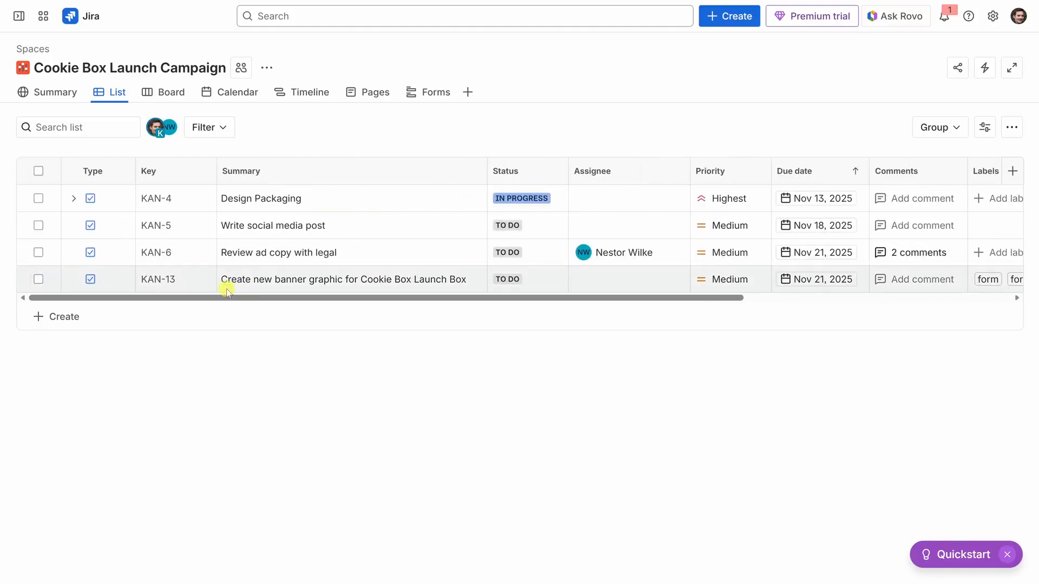
# - Switch to the e-mail titled "Quick check-in on Cookie Box Launch Campaign", read the sender's request and return to the campaign list
pyautogui.hotkey('alt', 'Tab')
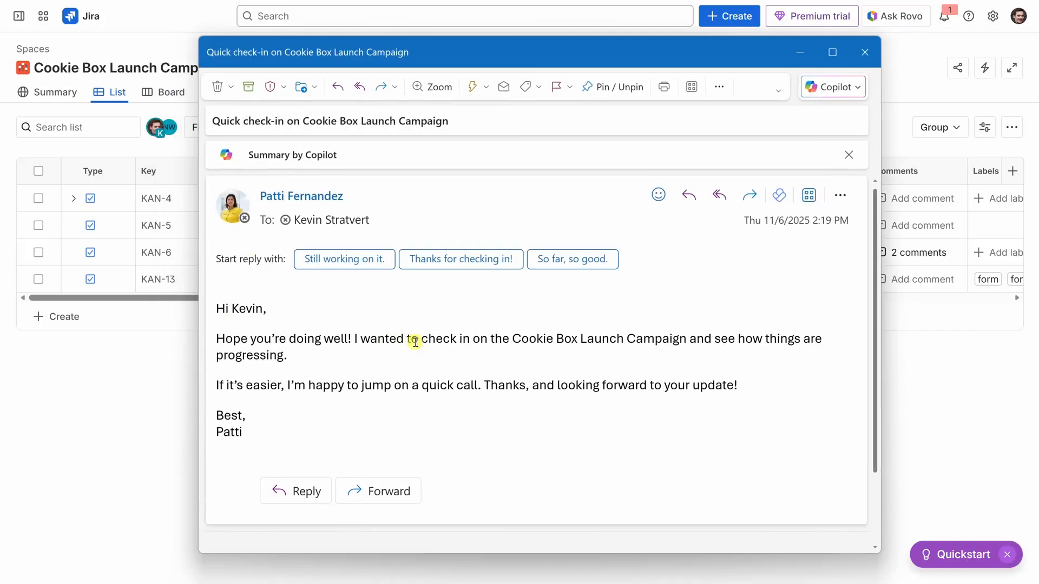
pyautogui.moveTo(513, 338); pyautogui.dragTo(756, 410)
pyautogui.click(759, 413)
pyautogui.click(800, 52)
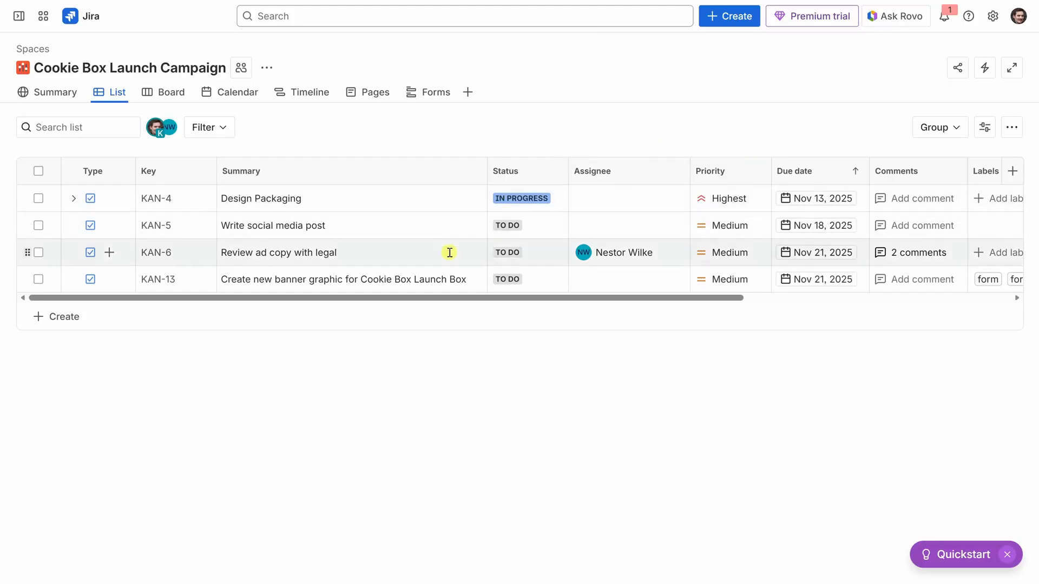
# - Ask Rovo to "Write a quick project update on the Cookie Box Launch Campaign." and read through the generated update
pyautogui.click(898, 22)
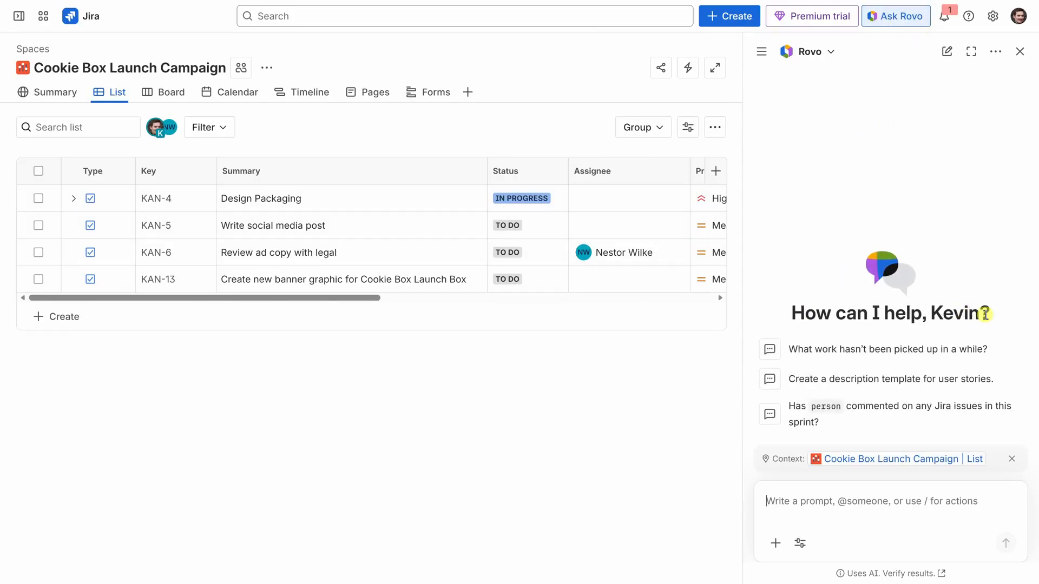
pyautogui.write('Write a quick project update on the Cookie Box Launch Campaign.')
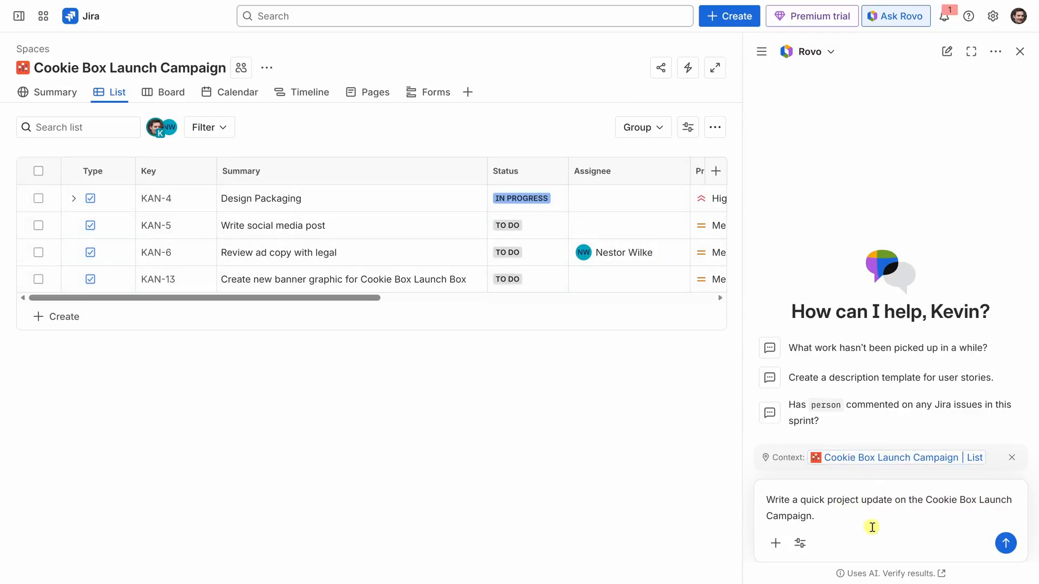
pyautogui.click(1005, 543)
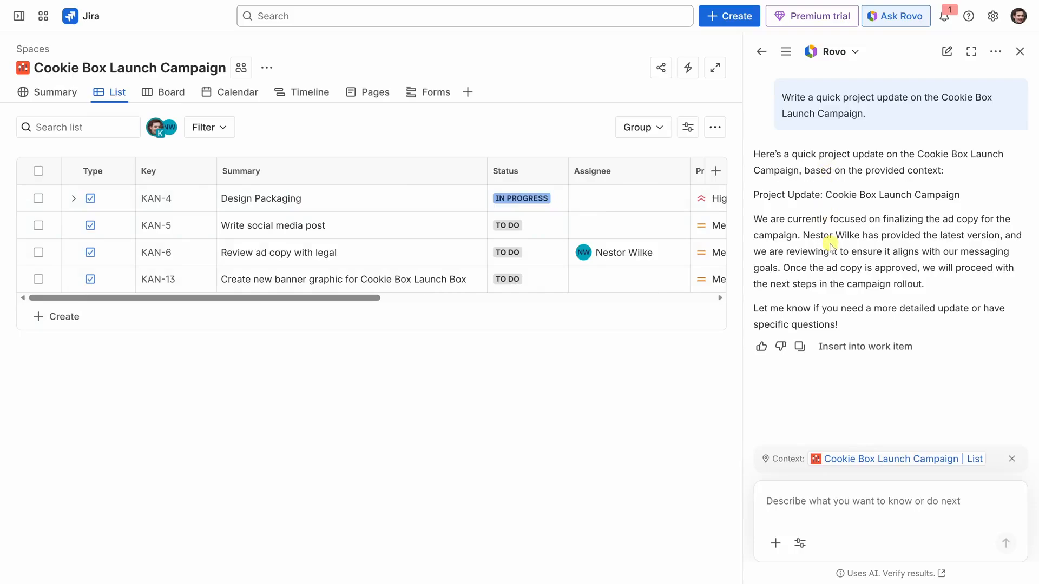
pyautogui.moveTo(762, 219); pyautogui.dragTo(949, 253)
pyautogui.click(907, 304)
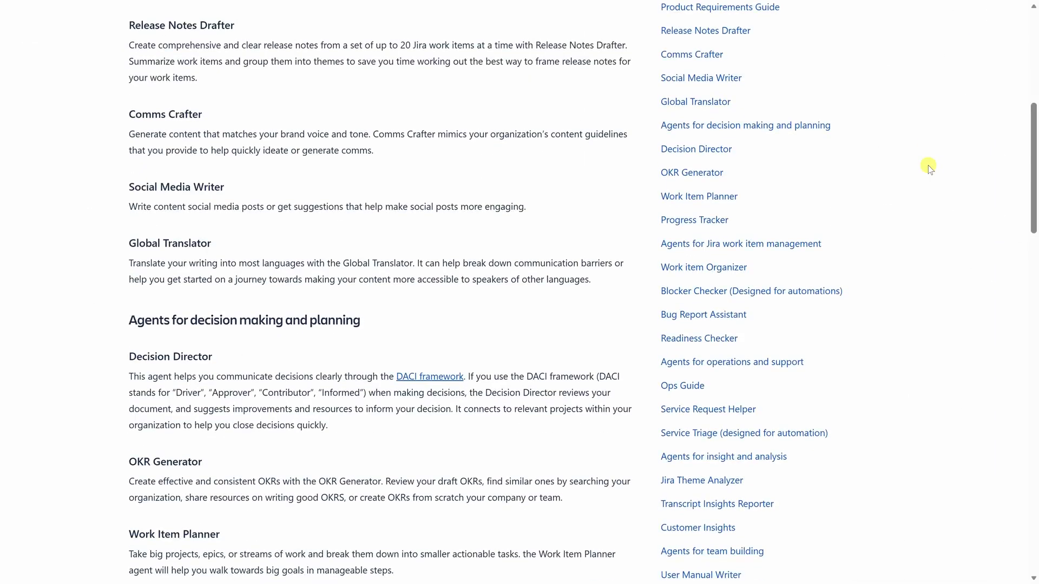
# - Examine the documentation of available Rovo agents, covering work item management, operations and support, insight and analysis, team building and help
pyautogui.scroll(-3, 928, 165)
pyautogui.scroll(-6, 927, 165)
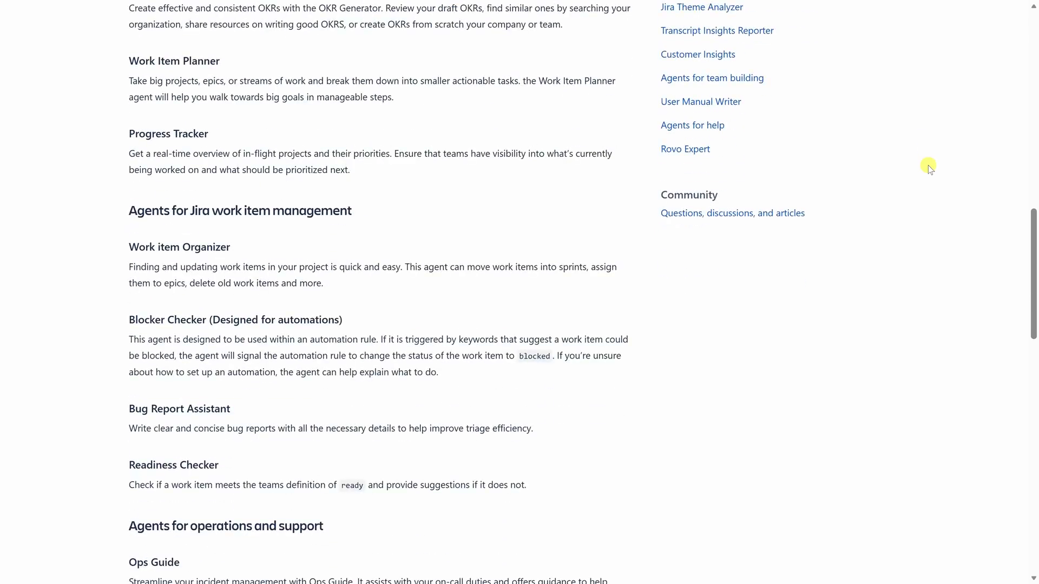
pyautogui.scroll(-2, 927, 165)
pyautogui.scroll(-1, 927, 164)
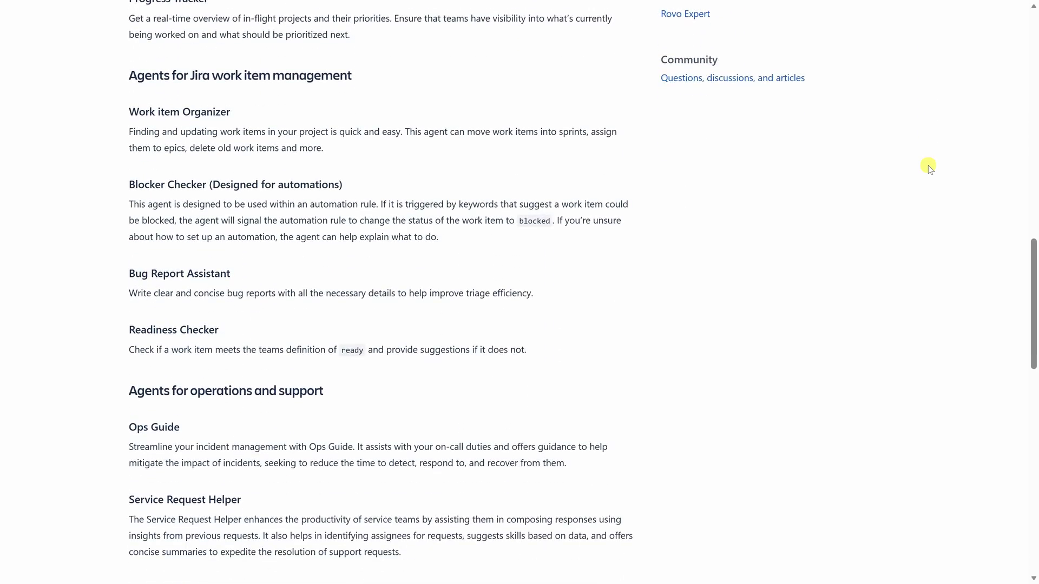
pyautogui.scroll(-2, 928, 165)
pyautogui.scroll(-3, 927, 165)
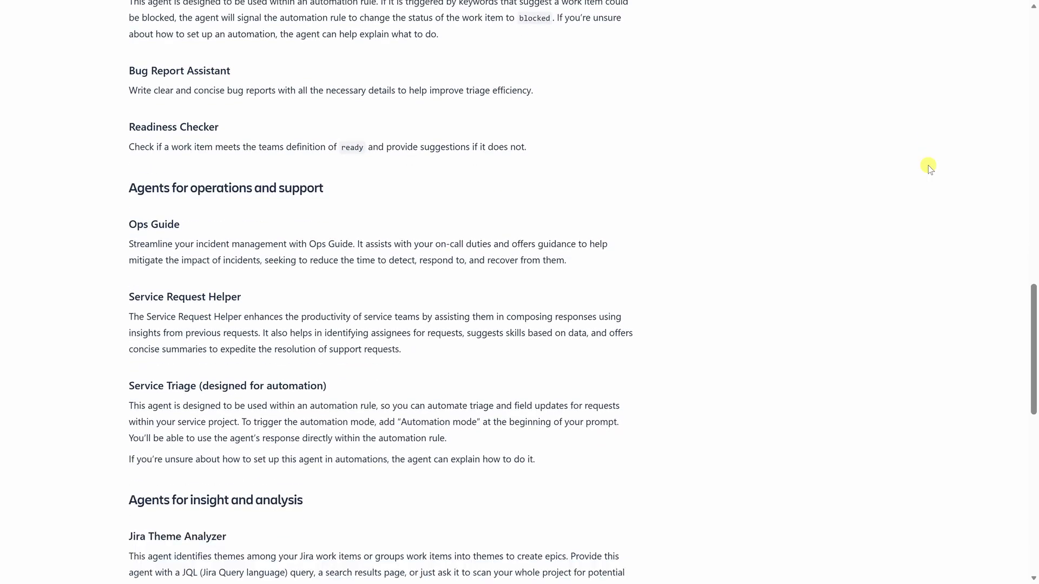
pyautogui.scroll(-4, 928, 165)
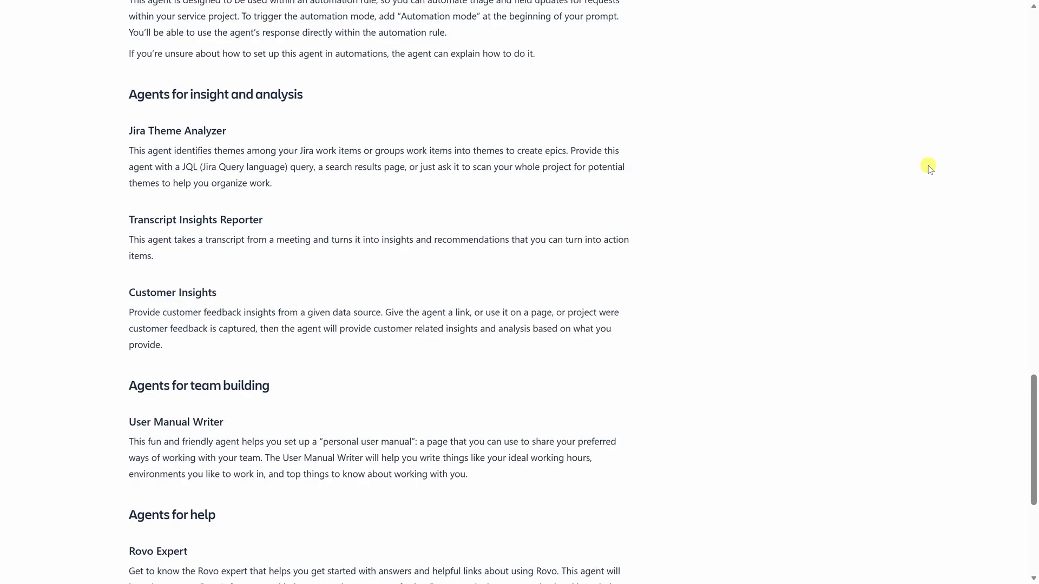
pyautogui.scroll(-3, 927, 164)
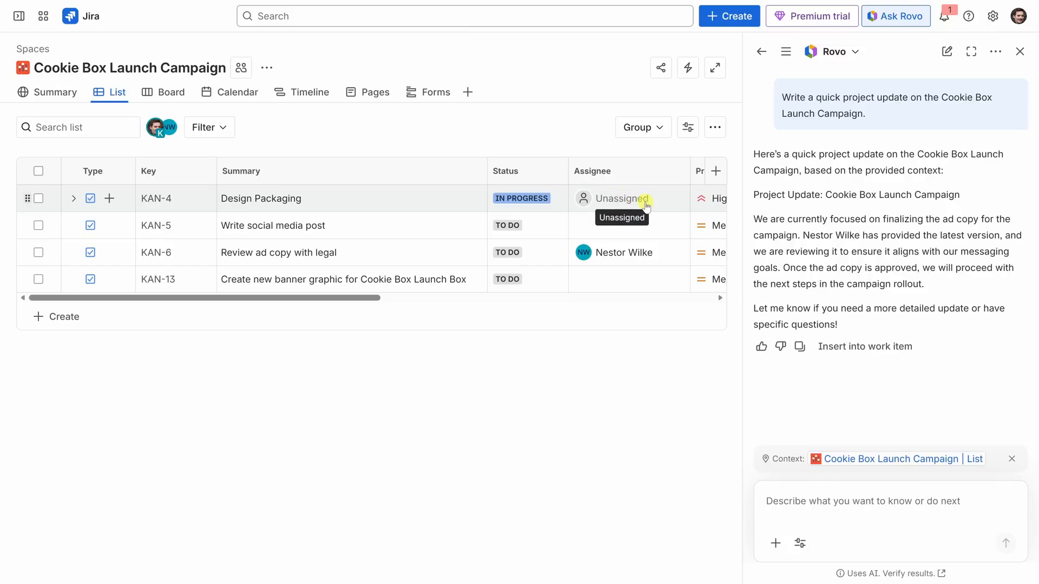
# - Check the assignee choices for the "Write social media post" task, and open the campaign's automation templates
pyautogui.click(640, 224)
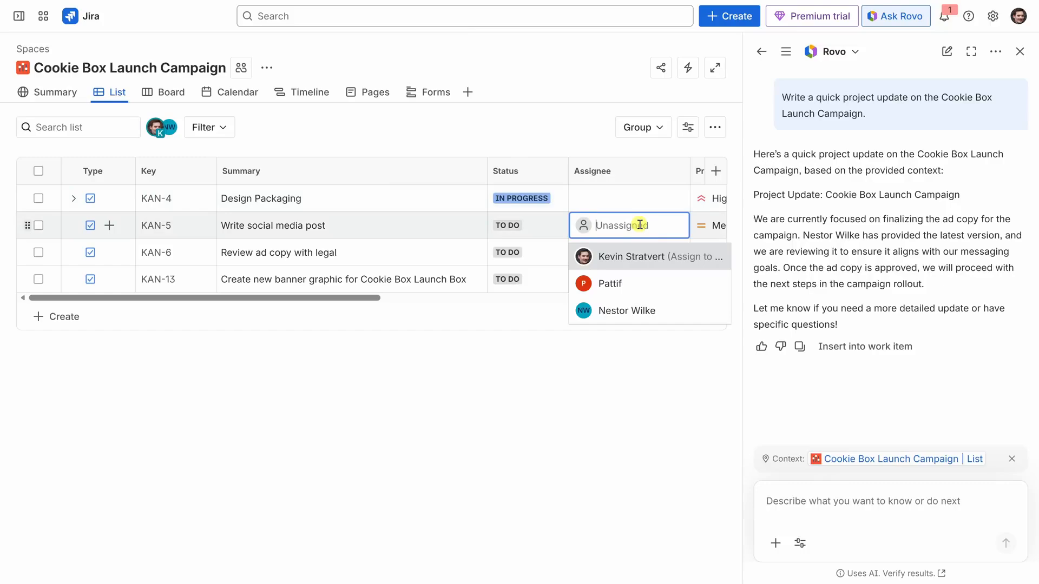
pyautogui.click(495, 356)
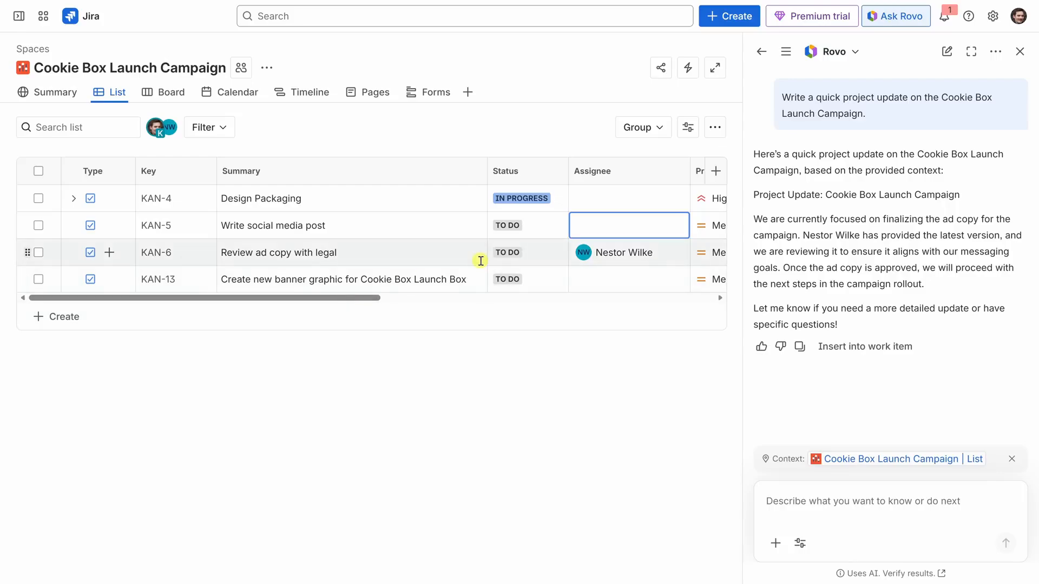
pyautogui.click(687, 70)
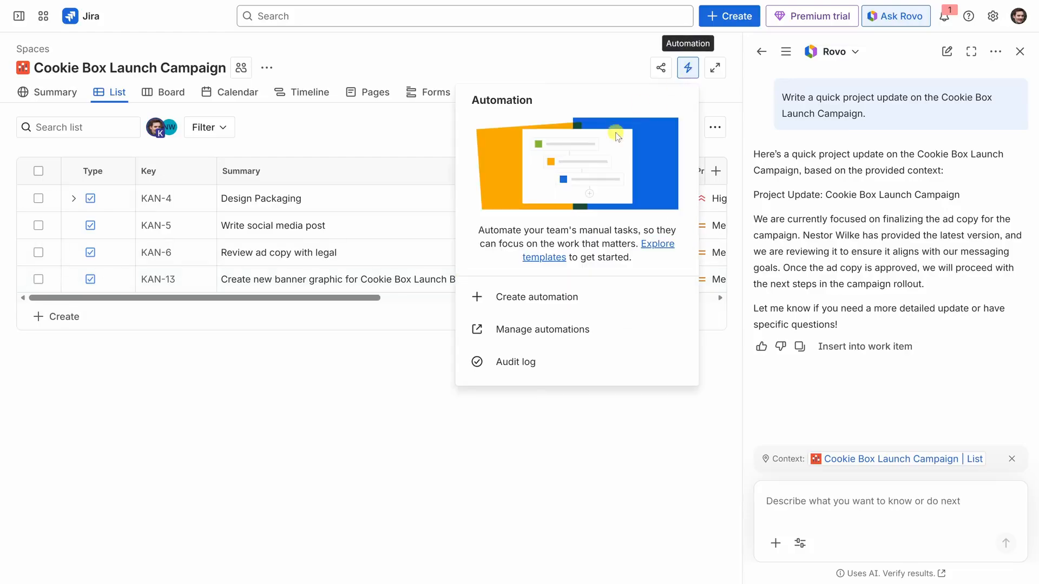
pyautogui.click(651, 248)
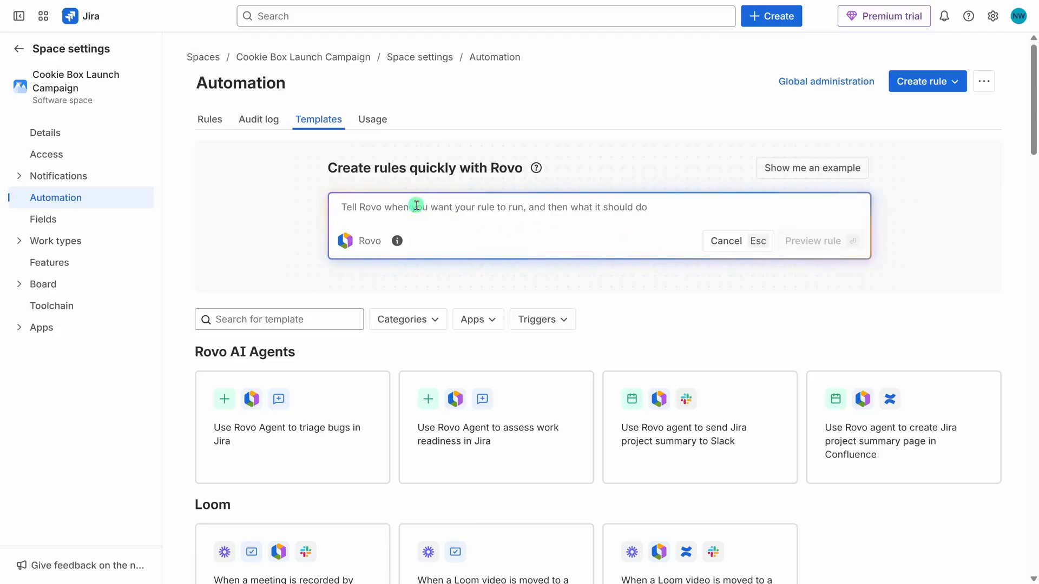
# - Have Rovo generate a rule that assigns each newly created task to a named teammate and notifies him on Slack, and turn it on
pyautogui.write('When a new task is created, assign it to Kevin Stratvert and notify him on Slack.')
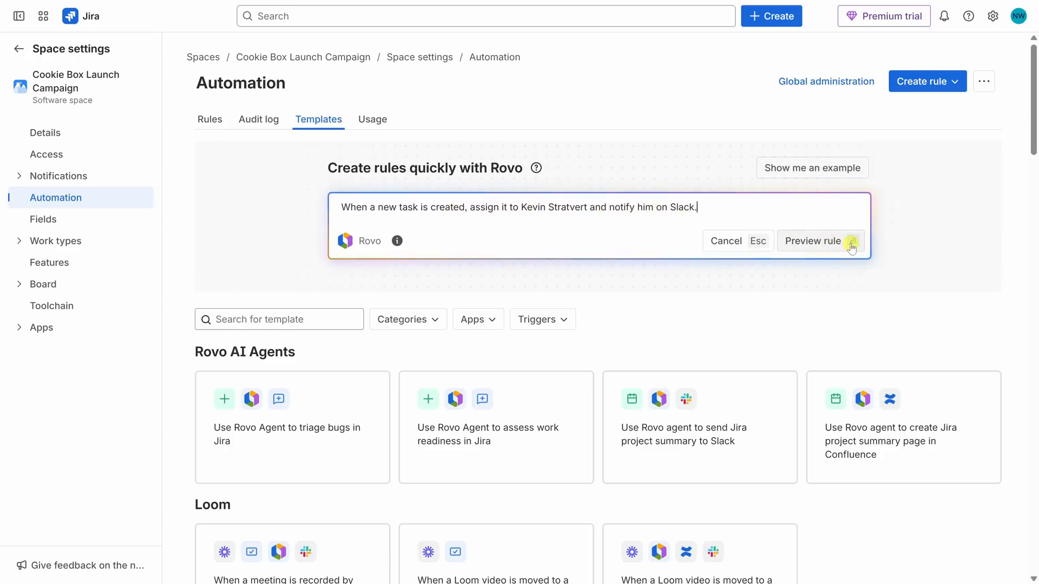
pyautogui.click(851, 241)
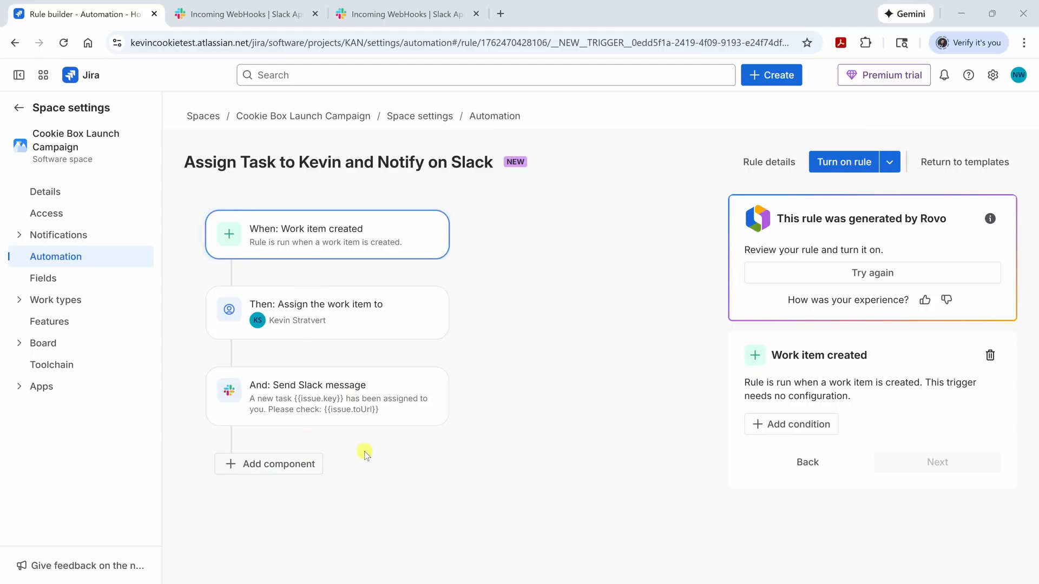
pyautogui.click(855, 164)
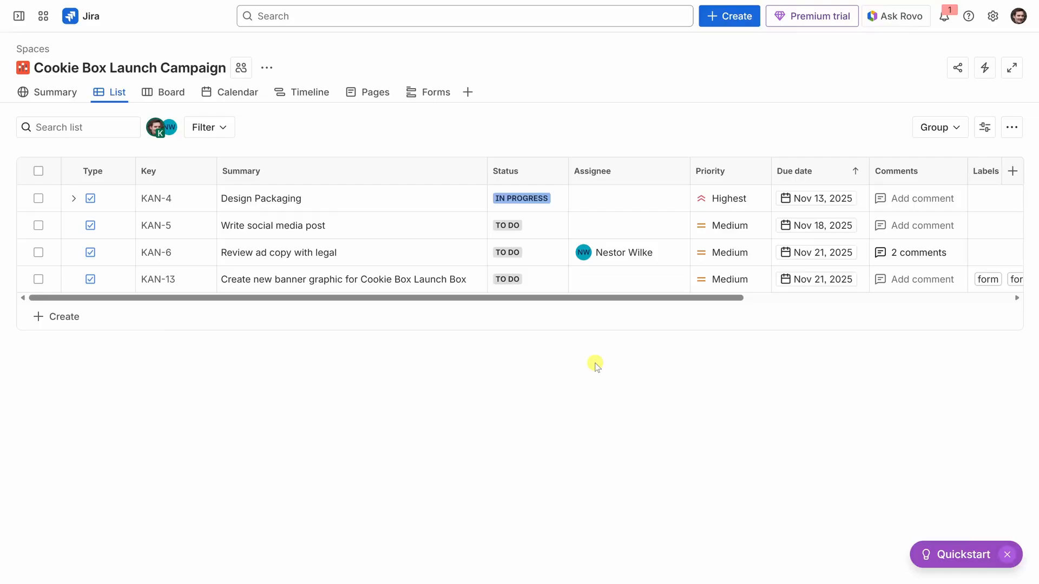
# - Examine the campaign's summary dashboard, including status overview, recent activity, priority breakdown, types of work and team workload
pyautogui.click(57, 93)
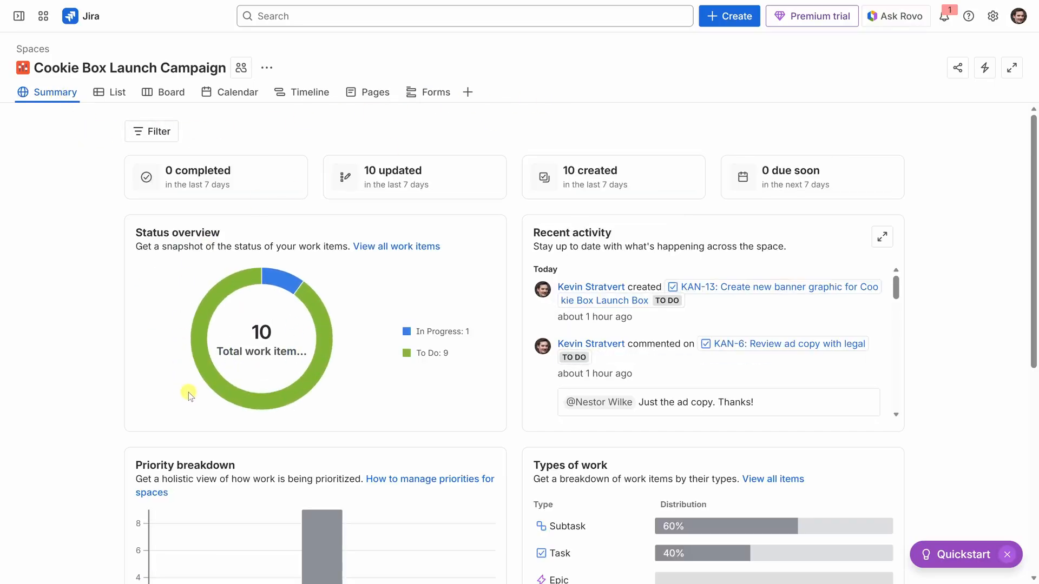
pyautogui.moveTo(274, 277)
pyautogui.scroll(-5, 572, 332)
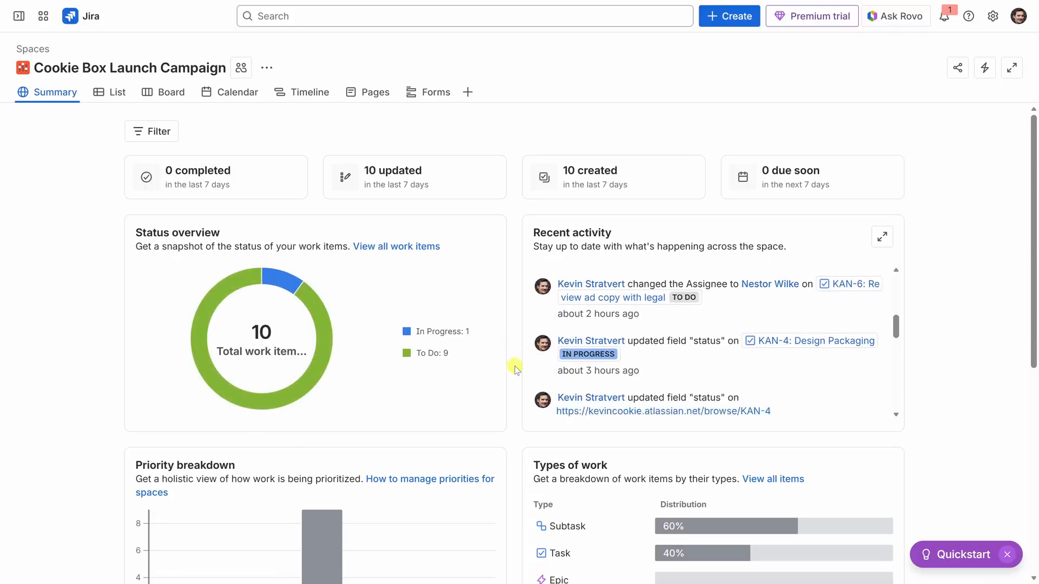
pyautogui.scroll(-2, 514, 379)
pyautogui.scroll(-3, 512, 423)
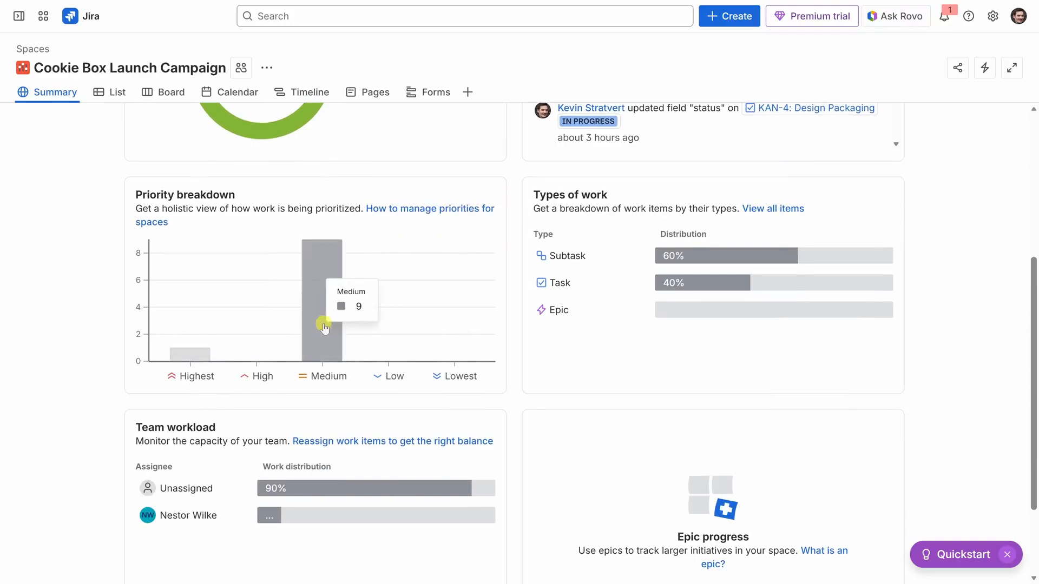
pyautogui.scroll(-2, 508, 417)
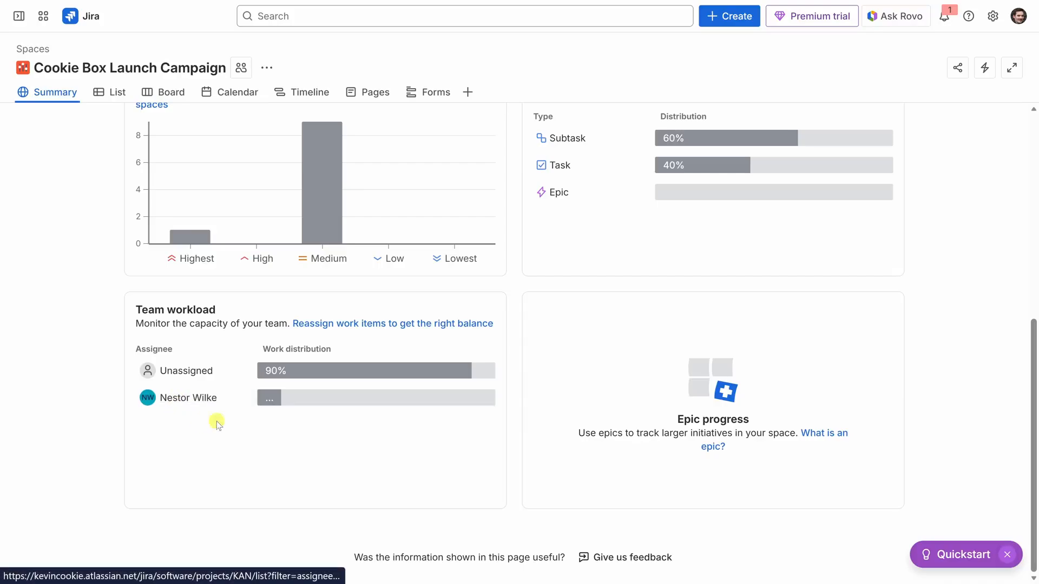
pyautogui.moveTo(356, 406)
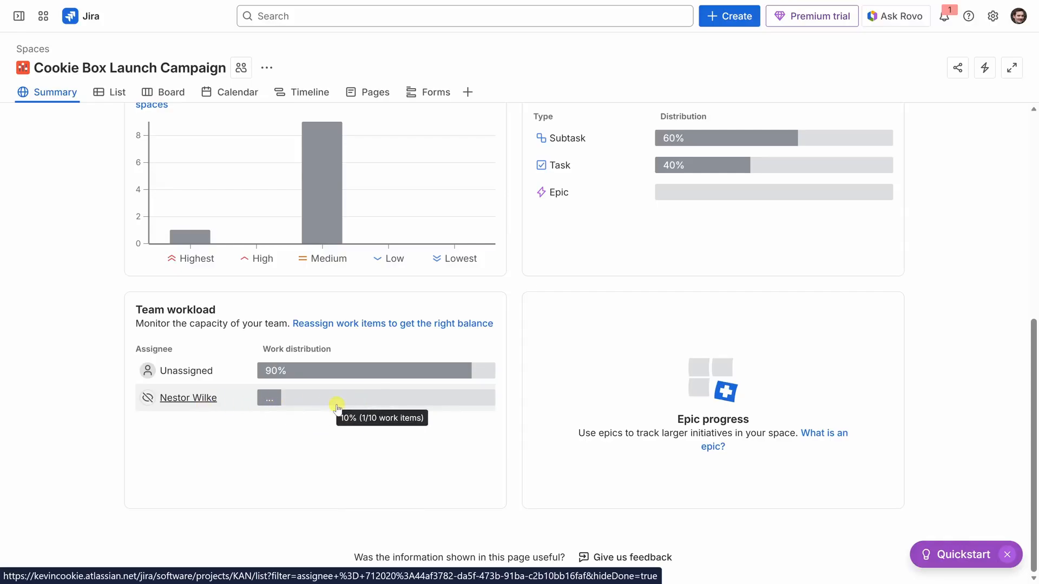
pyautogui.scroll(4, 470, 420)
pyautogui.scroll(3, 476, 418)
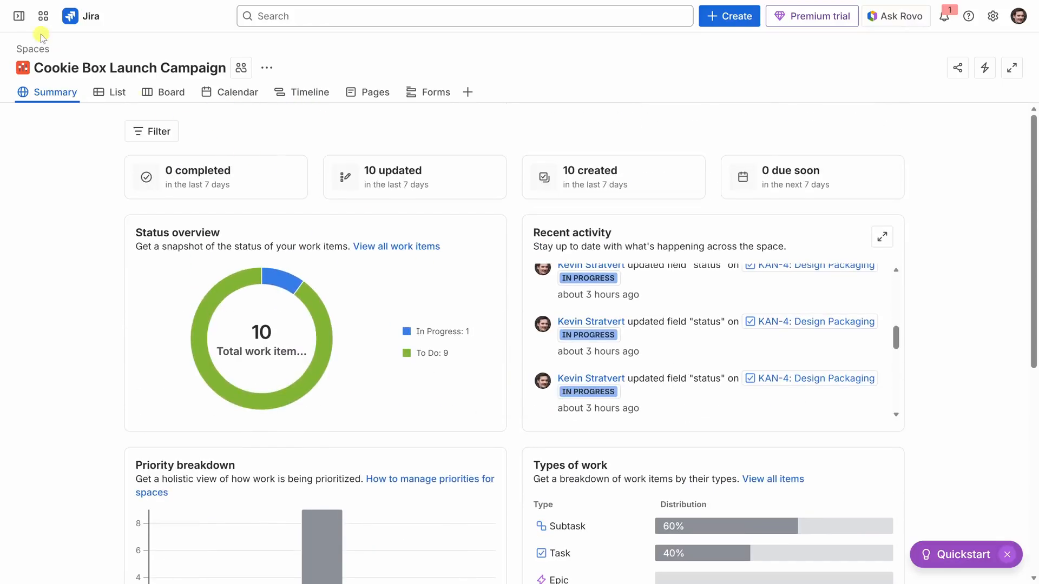
# - Open the Marketplace apps page and browse the apps available for Jira
pyautogui.moveTo(20, 16)
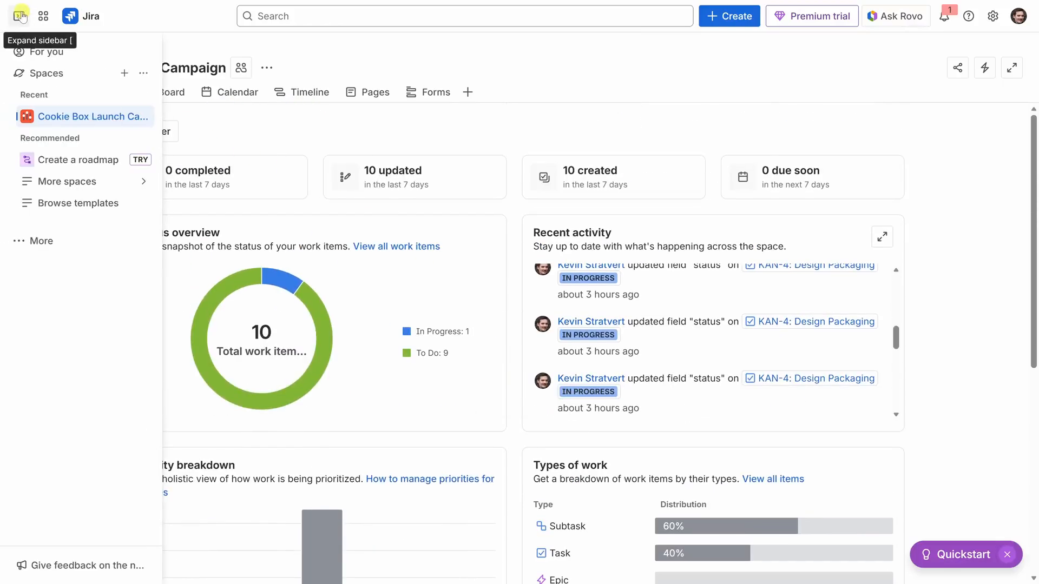
pyautogui.click(40, 242)
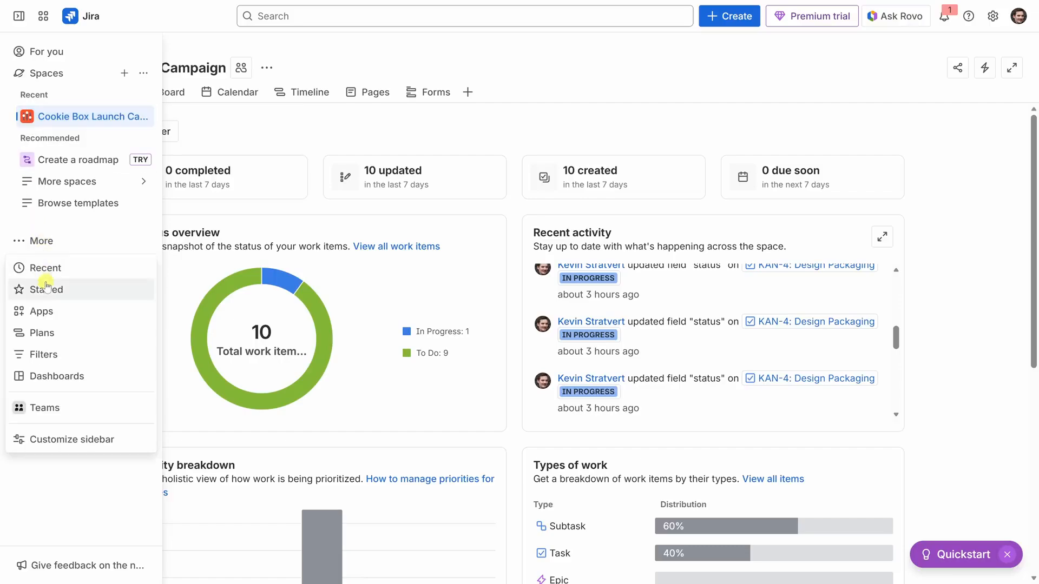
pyautogui.click(48, 313)
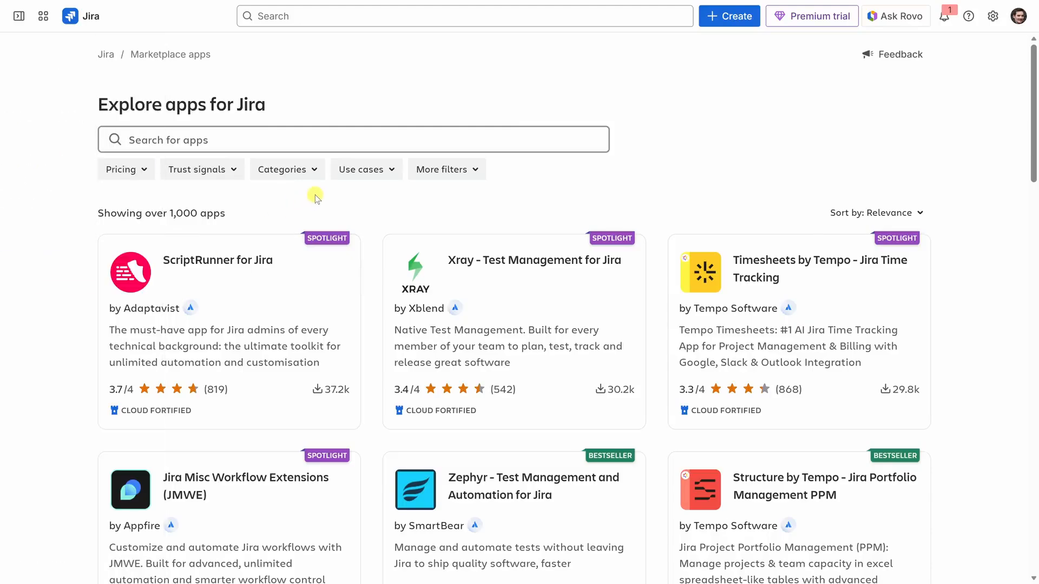
pyautogui.scroll(-10, 315, 196)
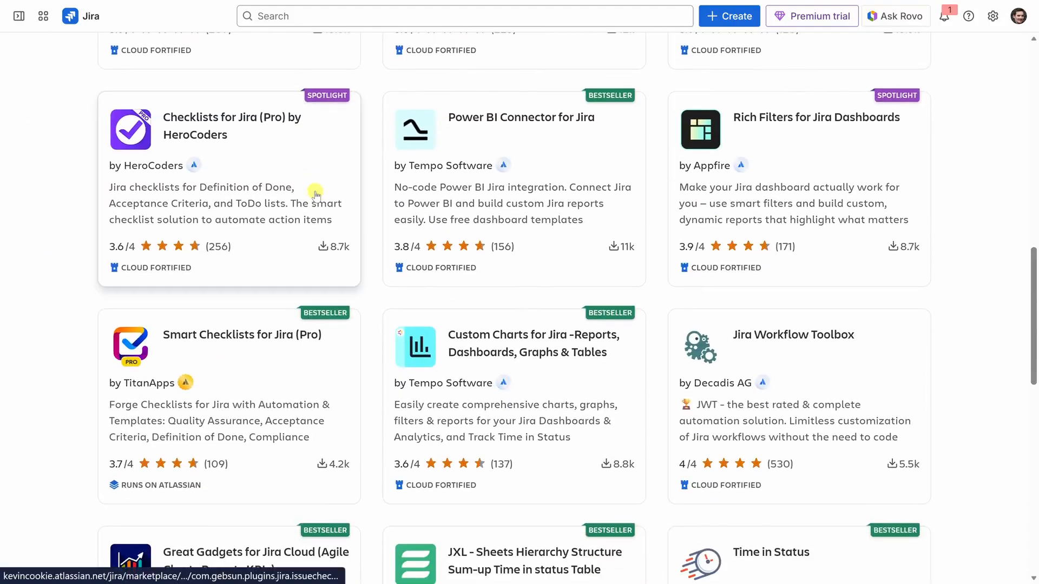
pyautogui.scroll(-9, 316, 194)
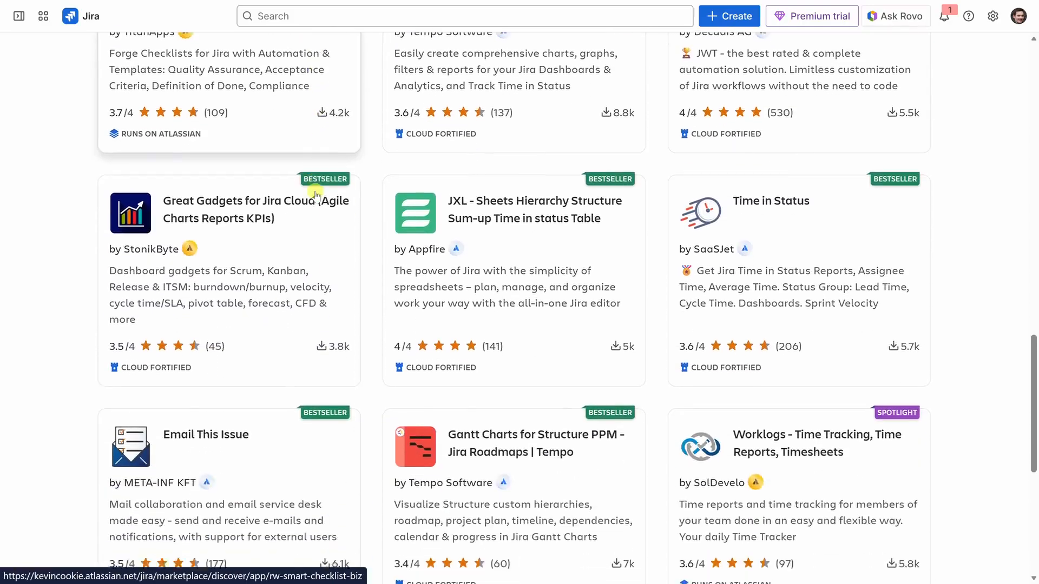
pyautogui.scroll(-4, 315, 194)
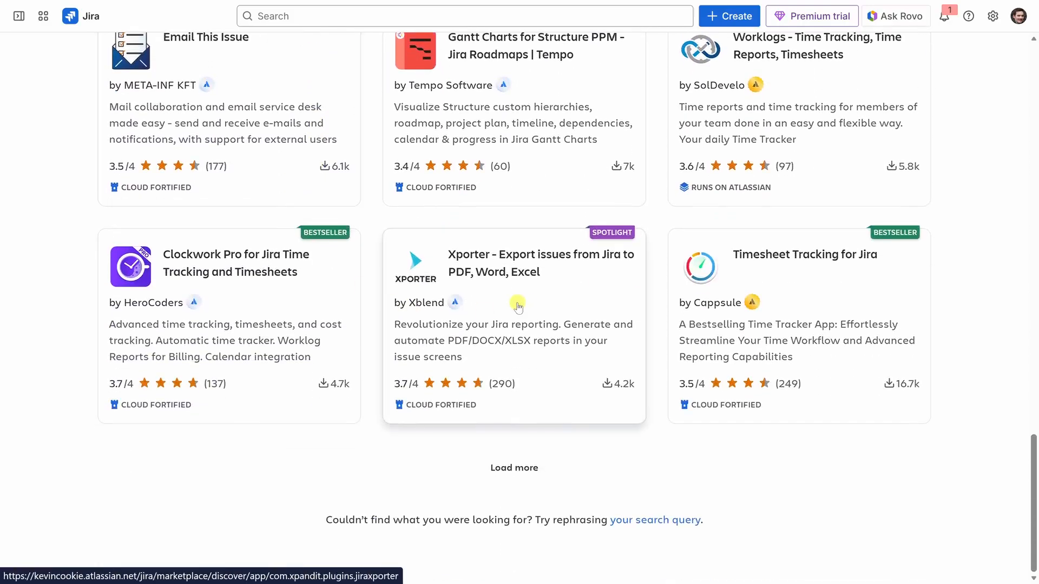
pyautogui.scroll(11, 510, 307)
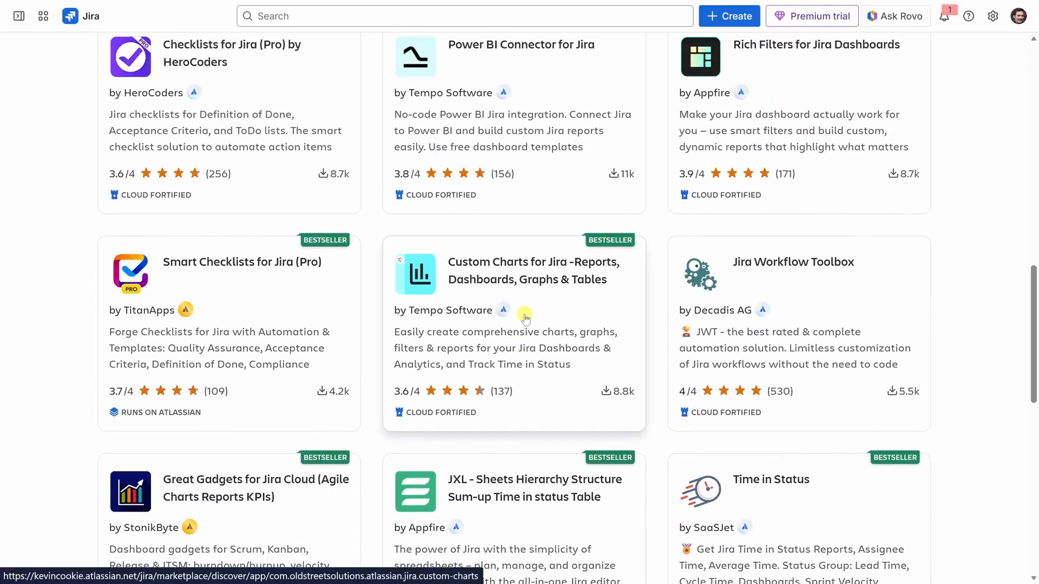
pyautogui.scroll(13, 525, 319)
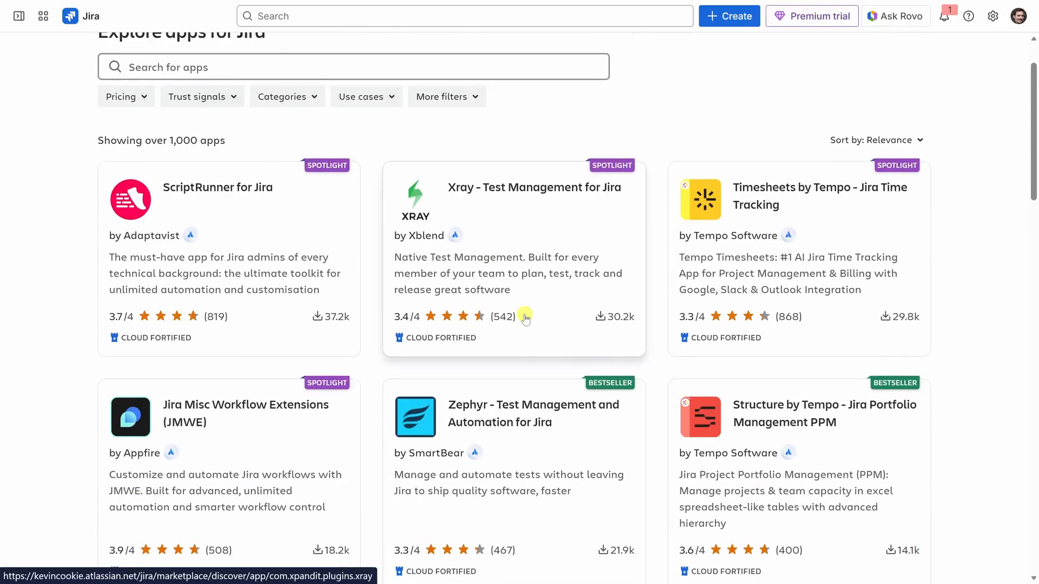
pyautogui.scroll(2, 525, 318)
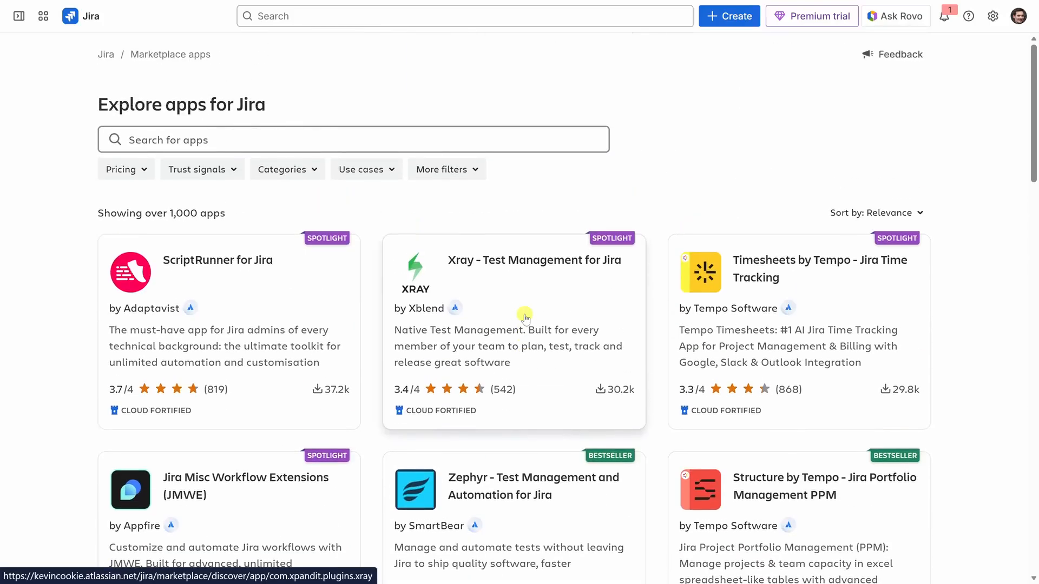
pyautogui.moveTo(22, 17)
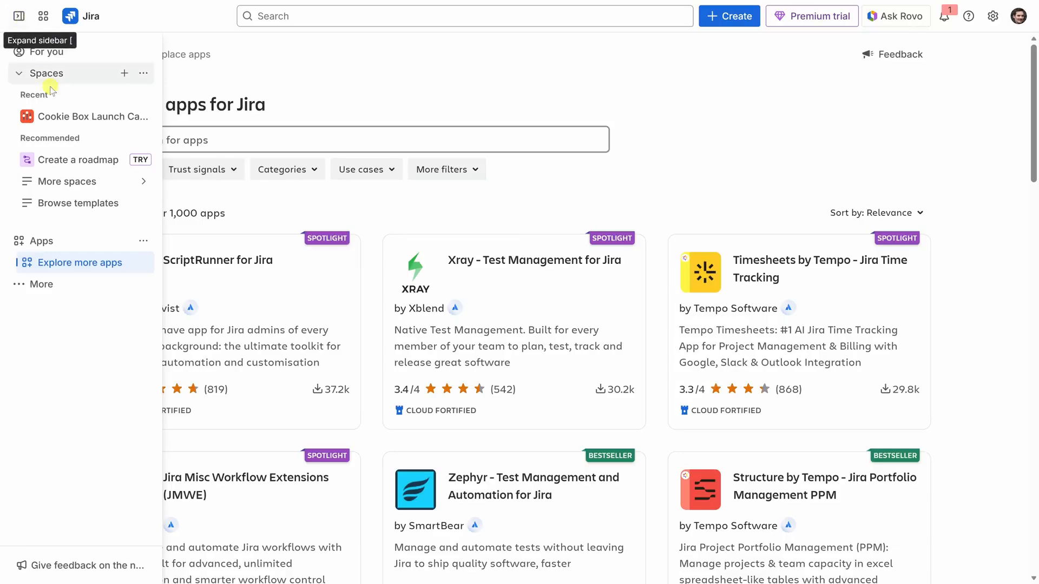
# - Return to the Cookie Box Launch Campaign space and browse its background options, including photos, colors and custom images
pyautogui.click(73, 123)
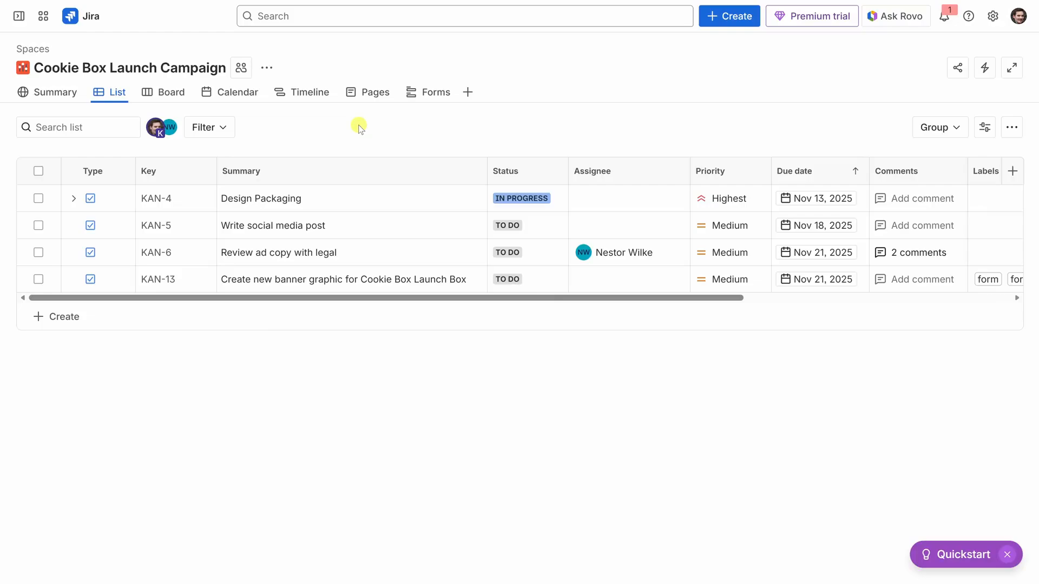
pyautogui.click(268, 69)
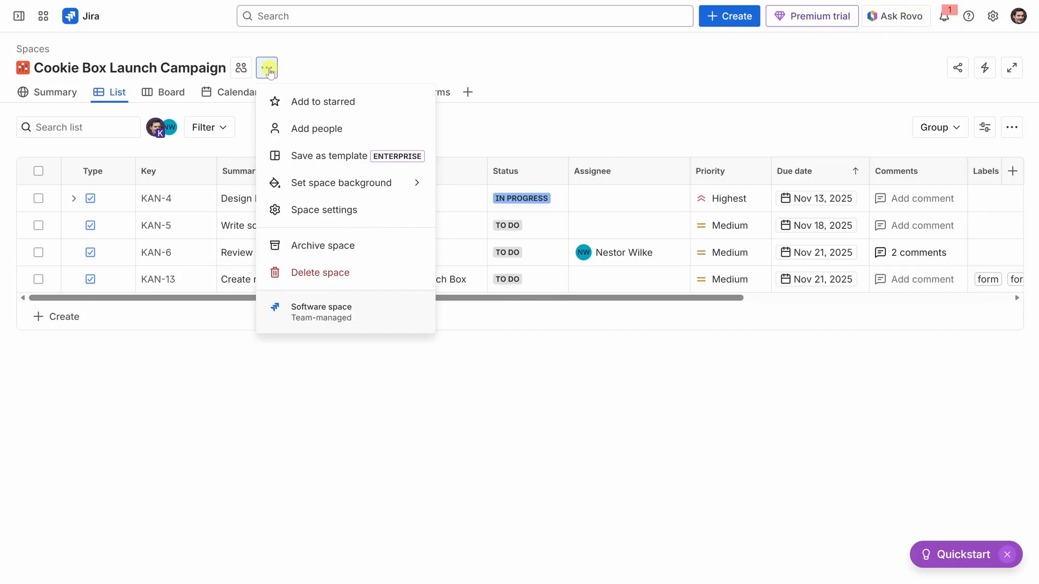
pyautogui.click(311, 187)
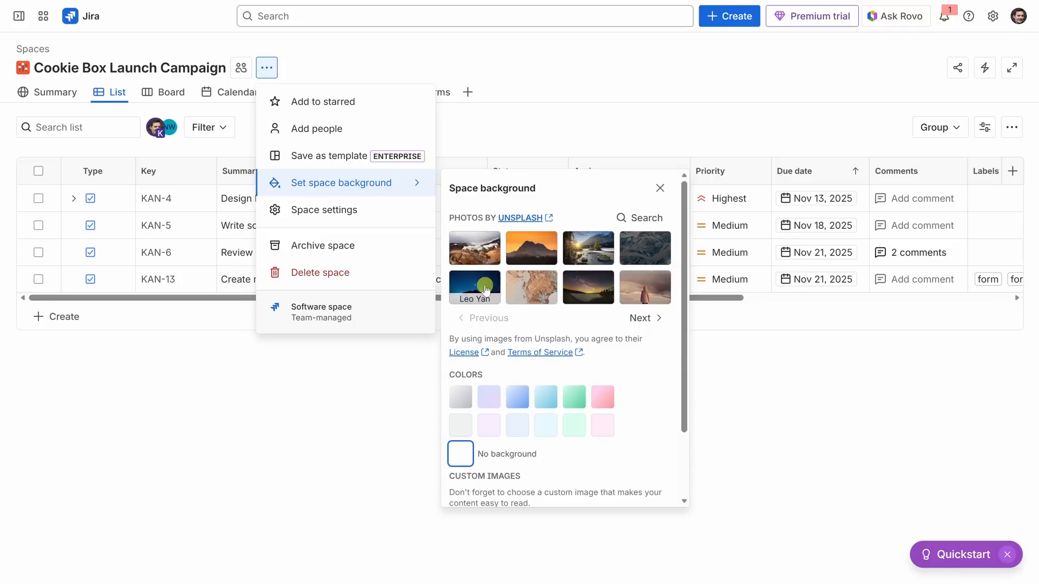
pyautogui.scroll(-2, 503, 400)
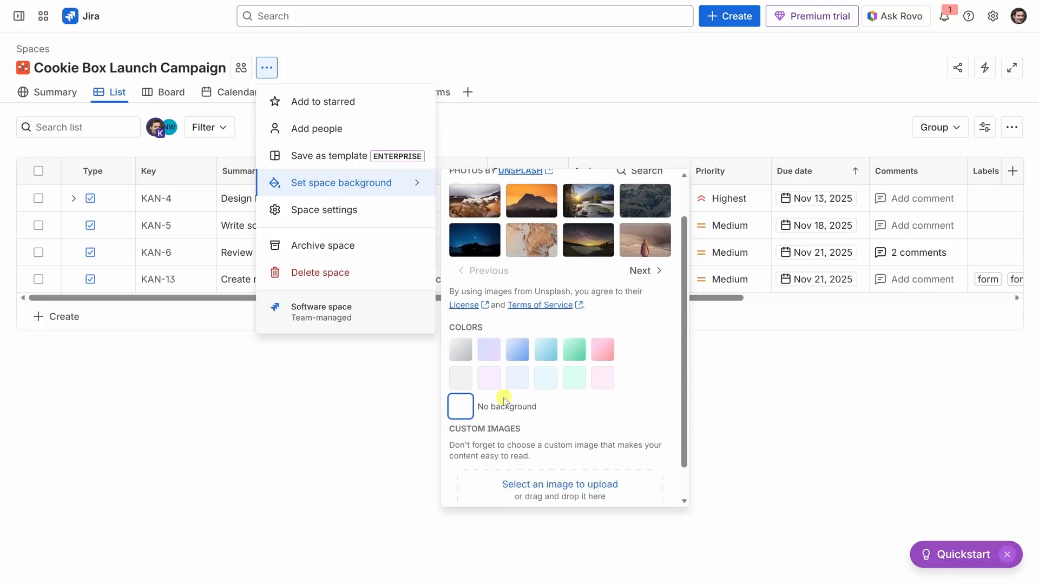
pyautogui.scroll(-1, 503, 401)
pyautogui.scroll(3, 547, 425)
# - Search the Unsplash photos for "cookies" and set the image of assorted round cookies on a light surface as the space background
pyautogui.click(640, 218)
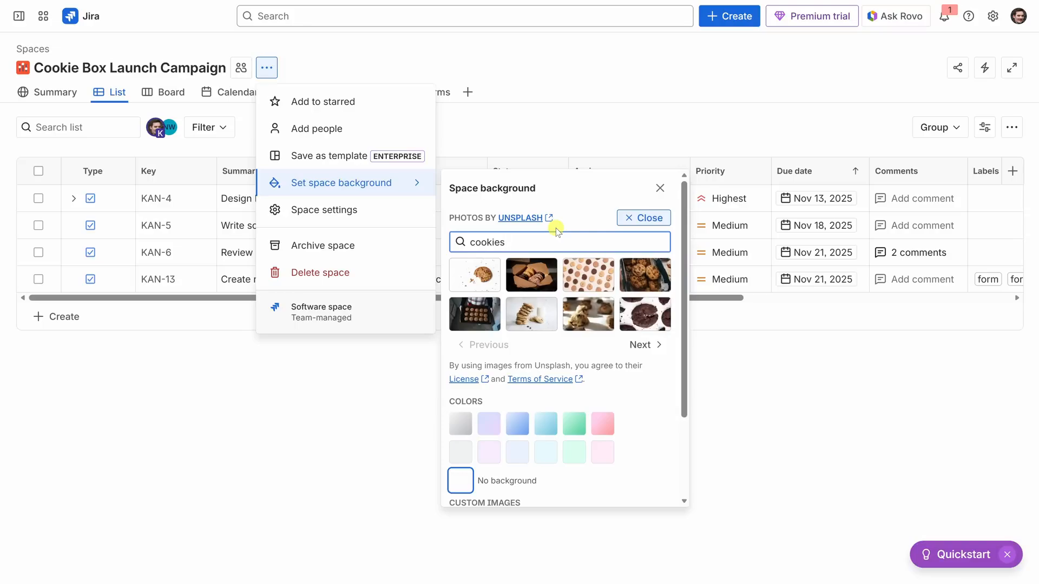
pyautogui.click(593, 274)
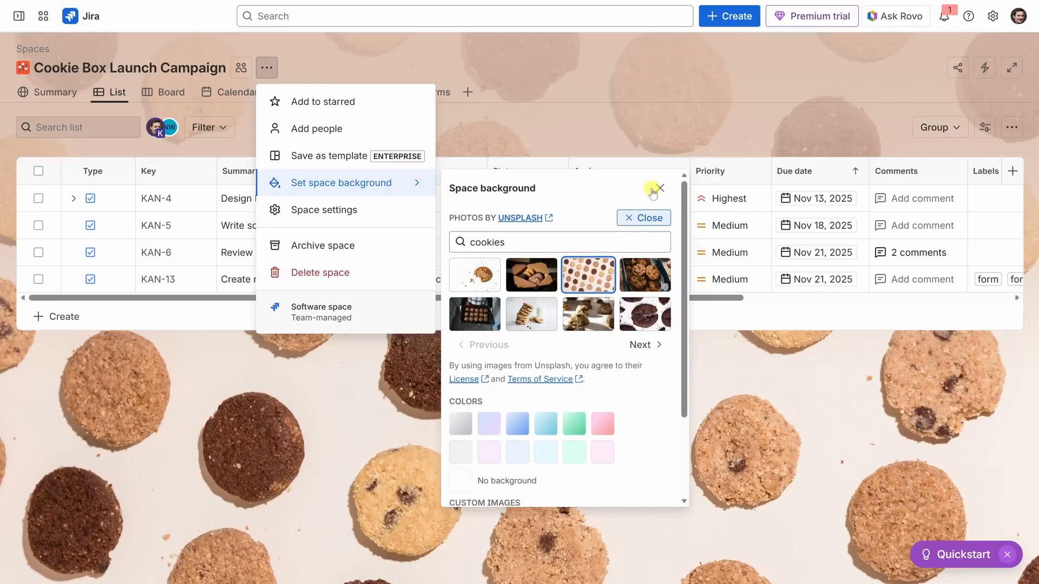
pyautogui.click(659, 187)
pyautogui.click(632, 128)
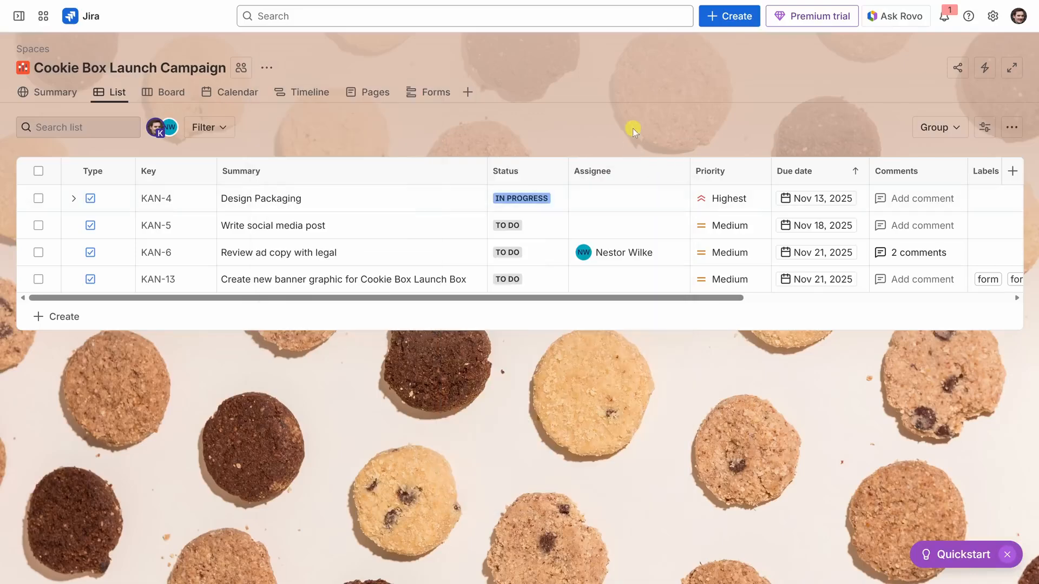